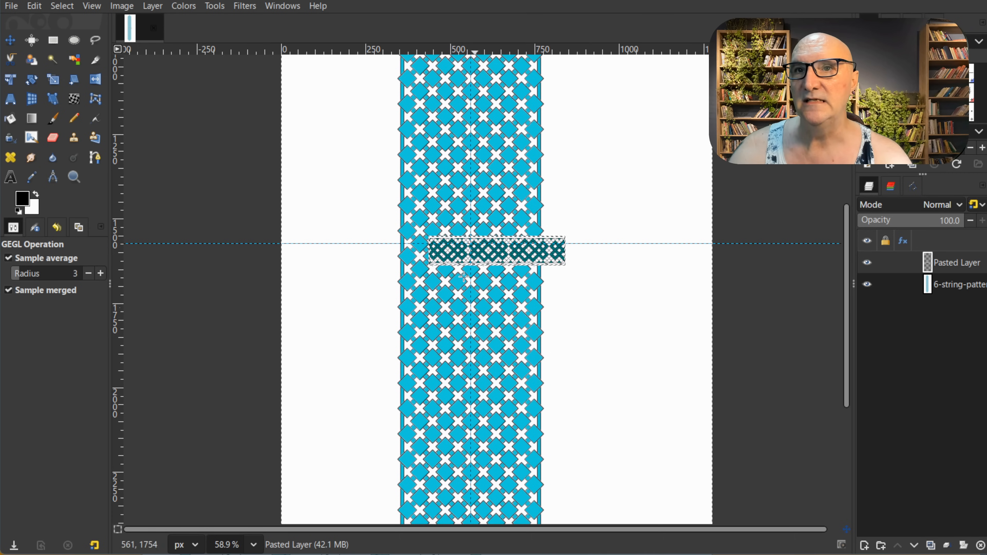
Rotate the pasted reference pattern layer 90° clockwise so it runs vertically
left_click(151, 6)
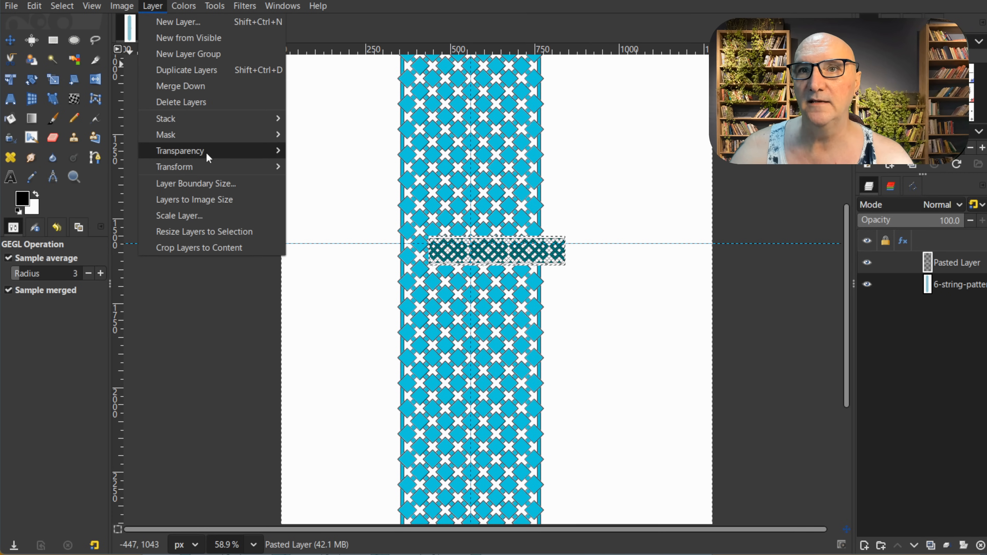
mouse_move(208, 170)
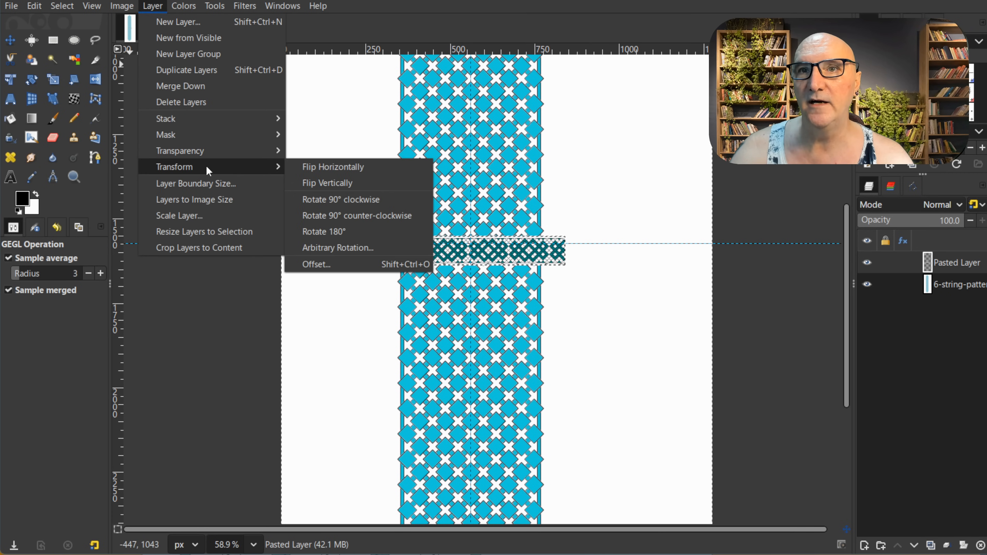
left_click(370, 200)
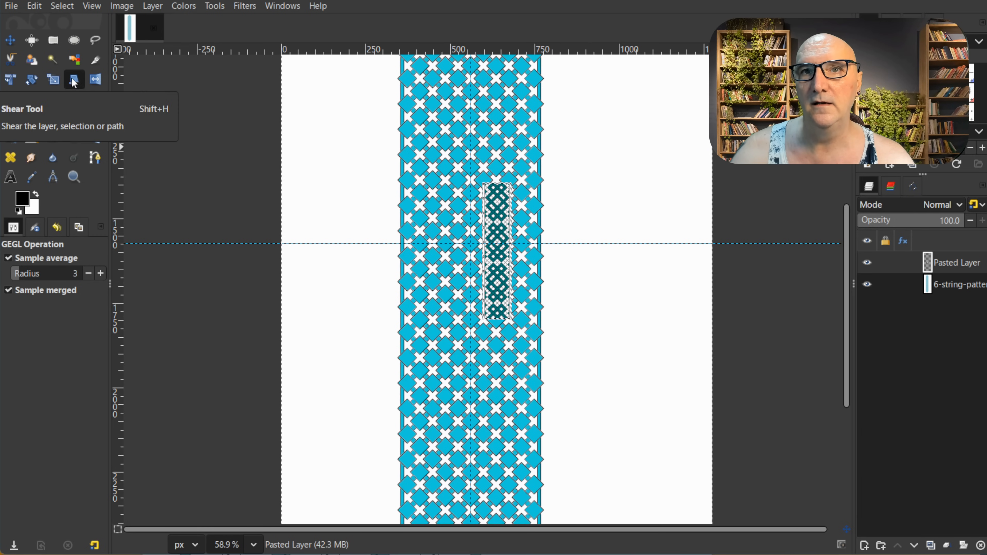
Scale the pasted reference pattern up proportionally to more than three times its size
left_click(53, 80)
left_click_drag(512, 249, 588, 278)
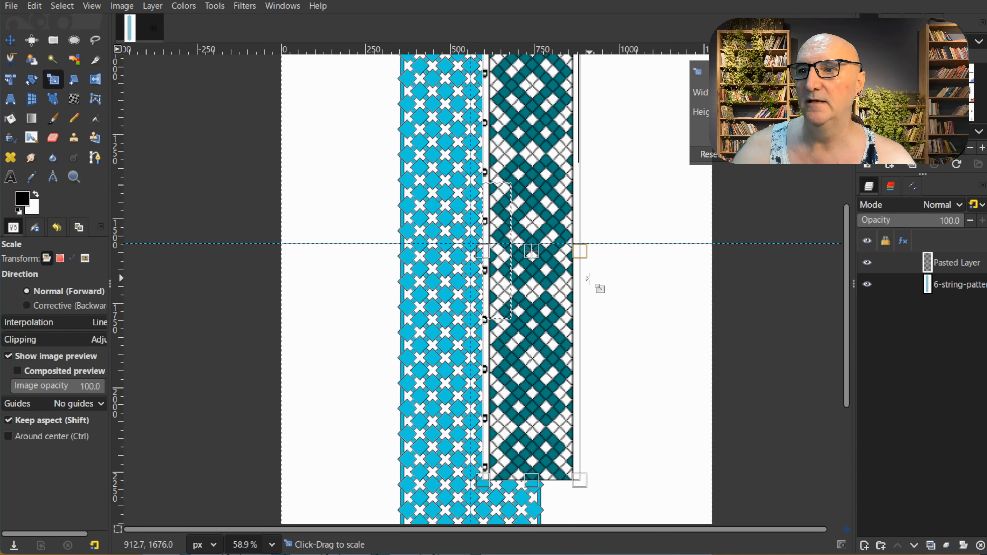
key("Return")
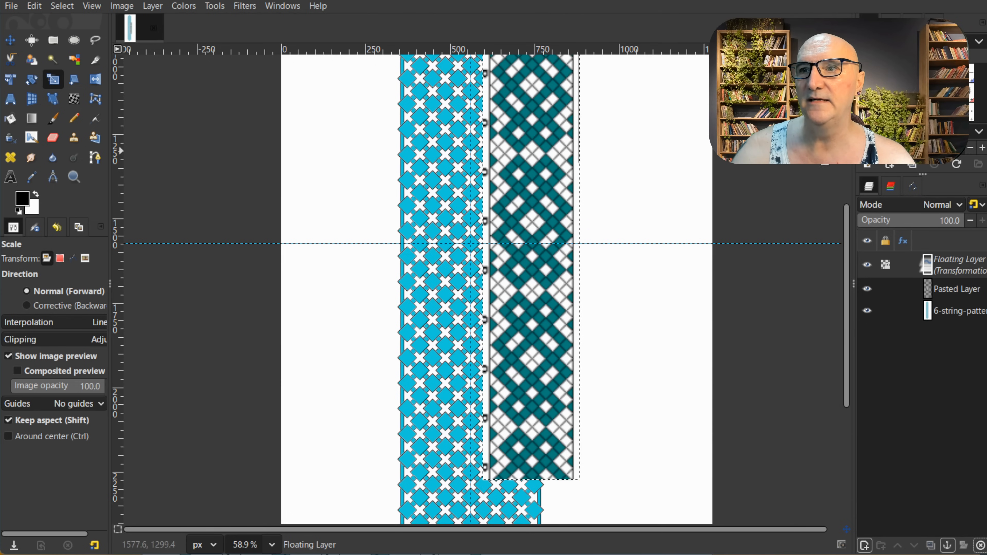
Move the scaled reference pattern onto the white area right of the blue grid and anchor the floating layer
key("m")
left_click_drag(530, 219, 632, 212)
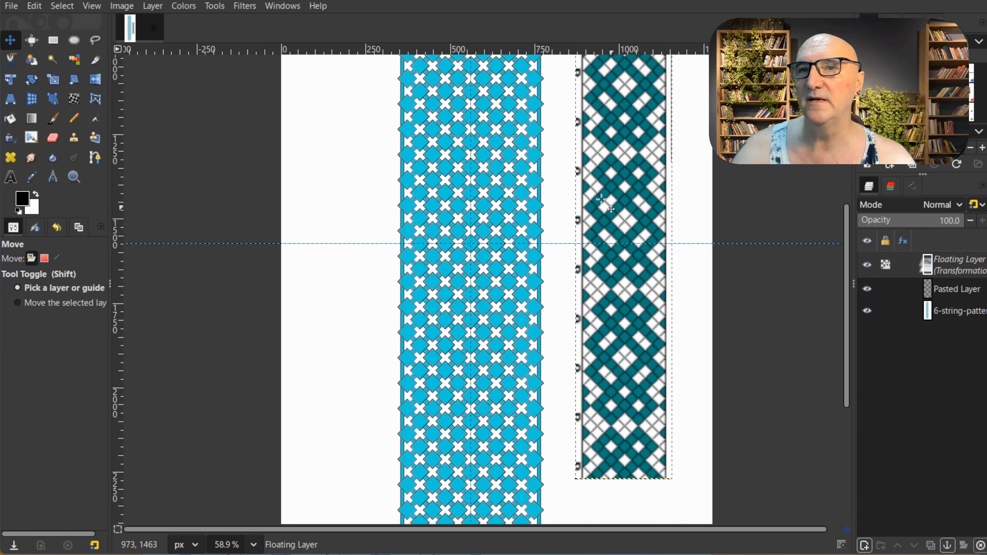
left_click(154, 7)
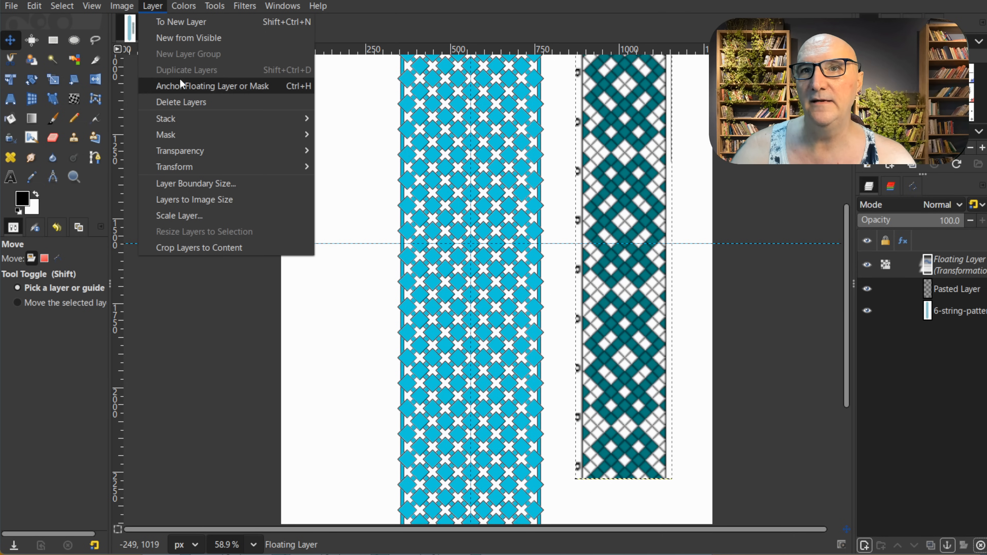
left_click(183, 87)
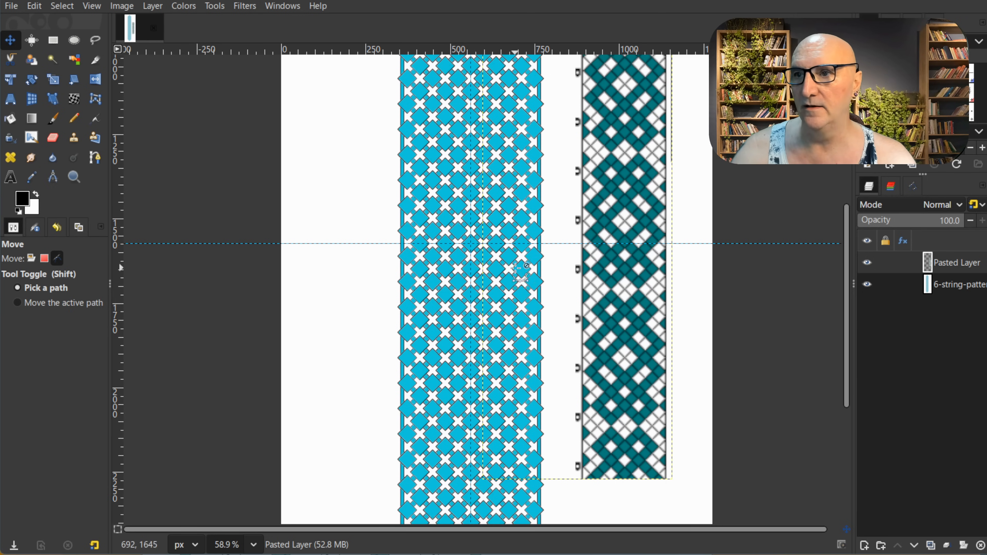
Move the horizontal guide up to run exactly through the side corners of the nearest row of blue diamonds
scroll(521, 256, "up", 1)
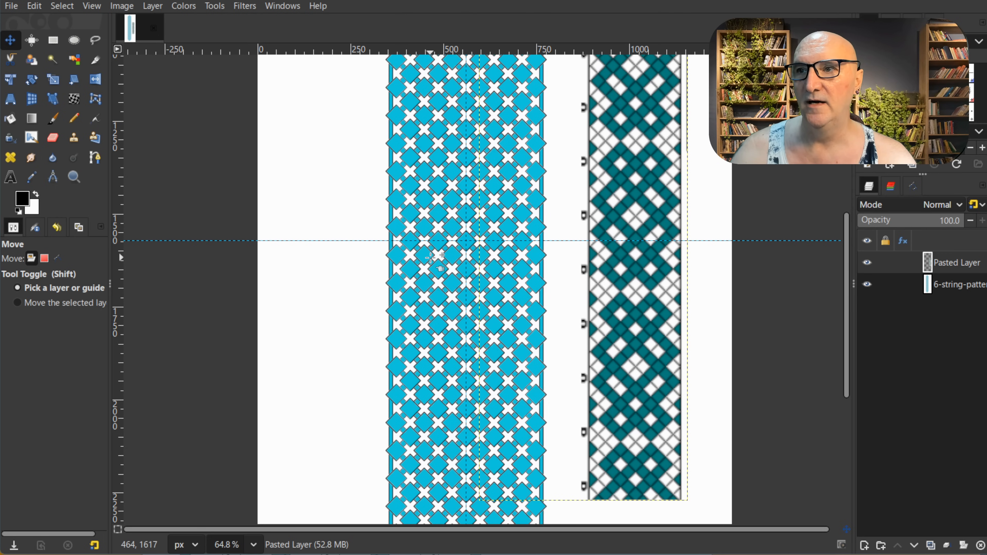
scroll(425, 257, "up", 5)
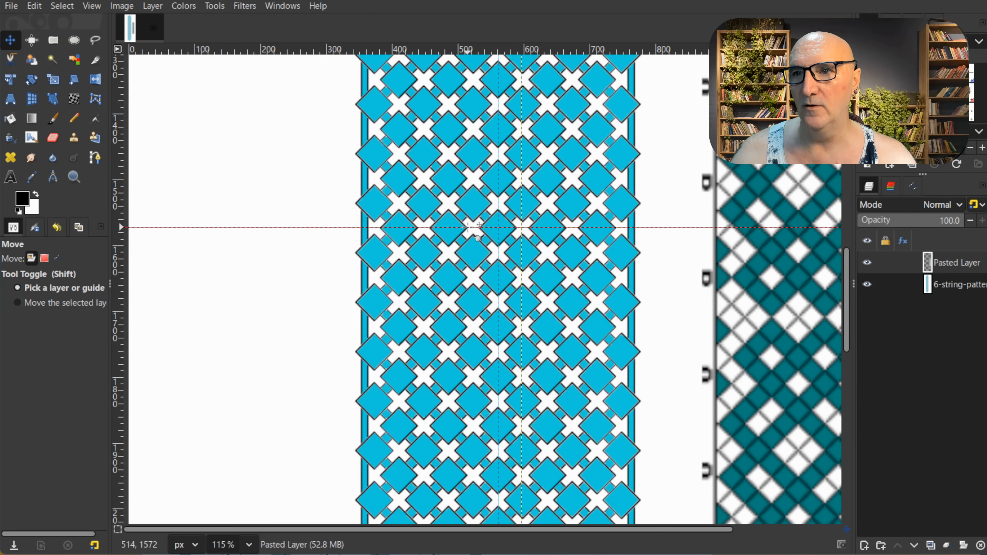
left_click_drag(469, 227, 466, 203)
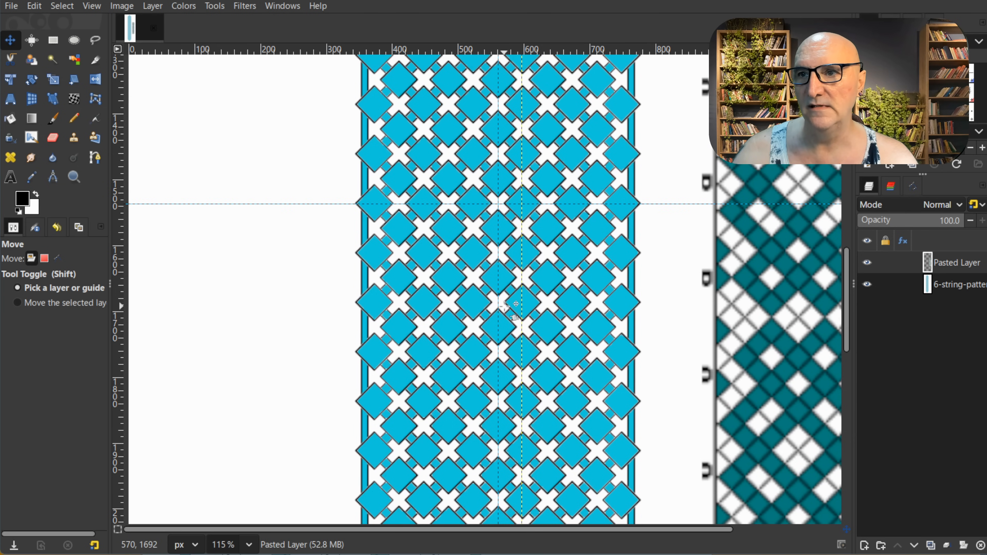
scroll(504, 305, "up", 5, "ctrl")
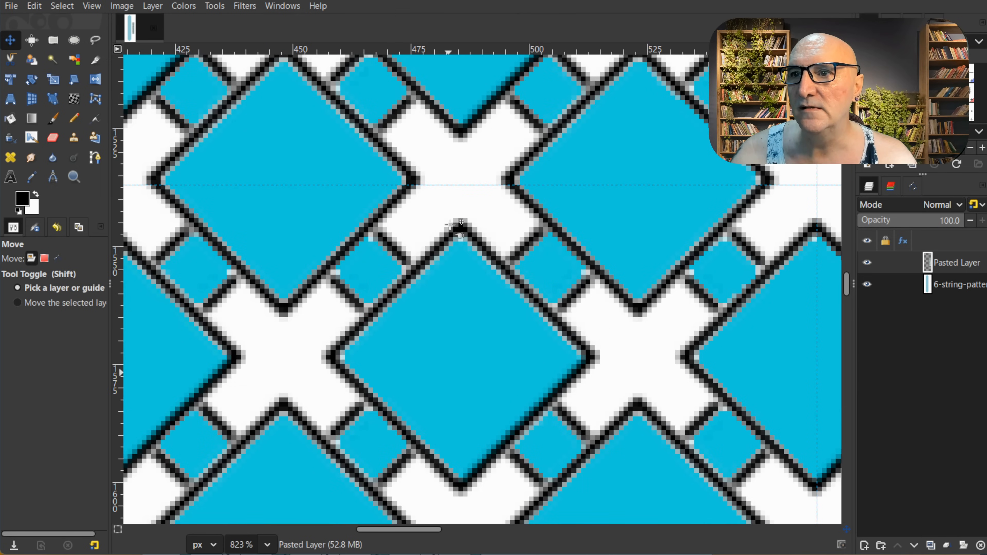
left_click_drag(467, 184, 469, 180)
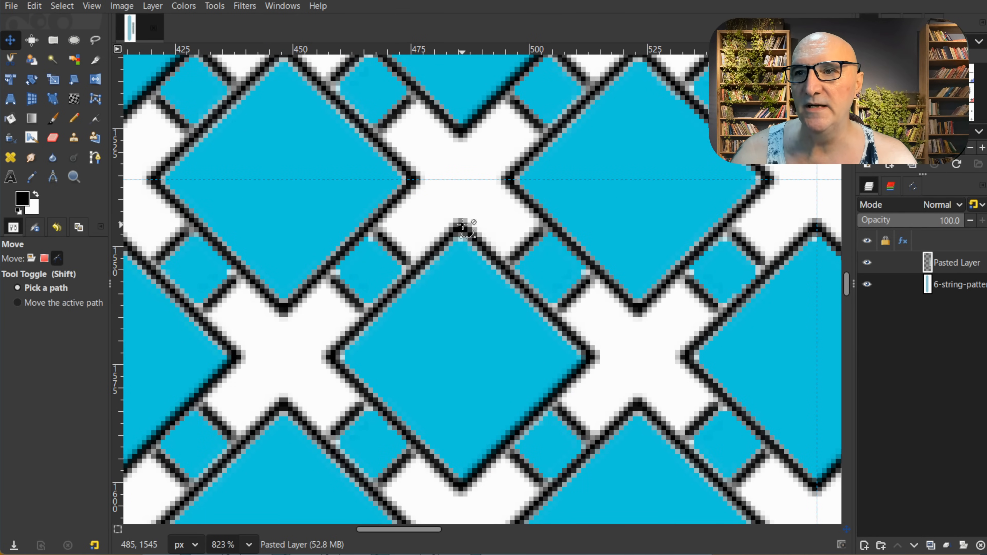
scroll(458, 227, "down", 2, "ctrl")
scroll(458, 227, "down", 3, "ctrl")
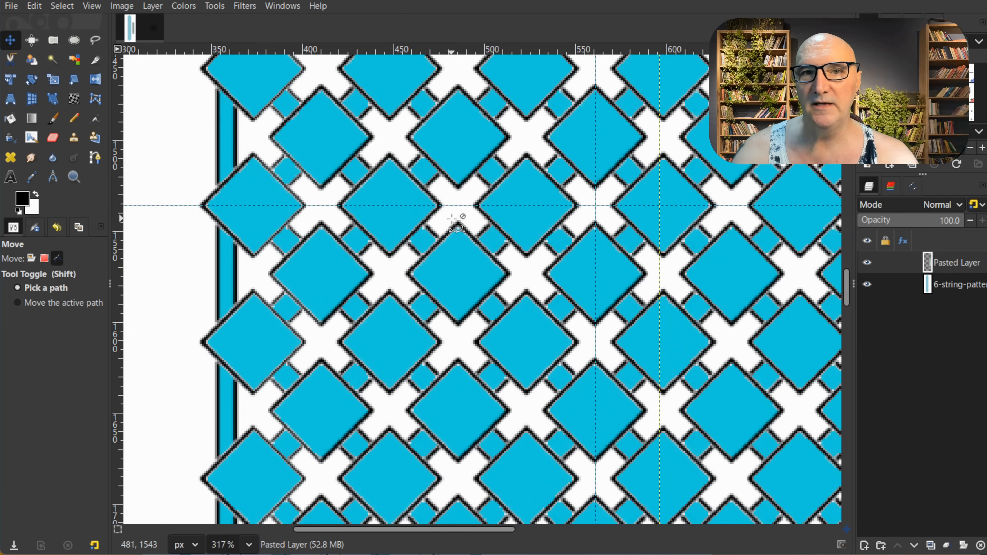
scroll(455, 215, "down", 4, "ctrl")
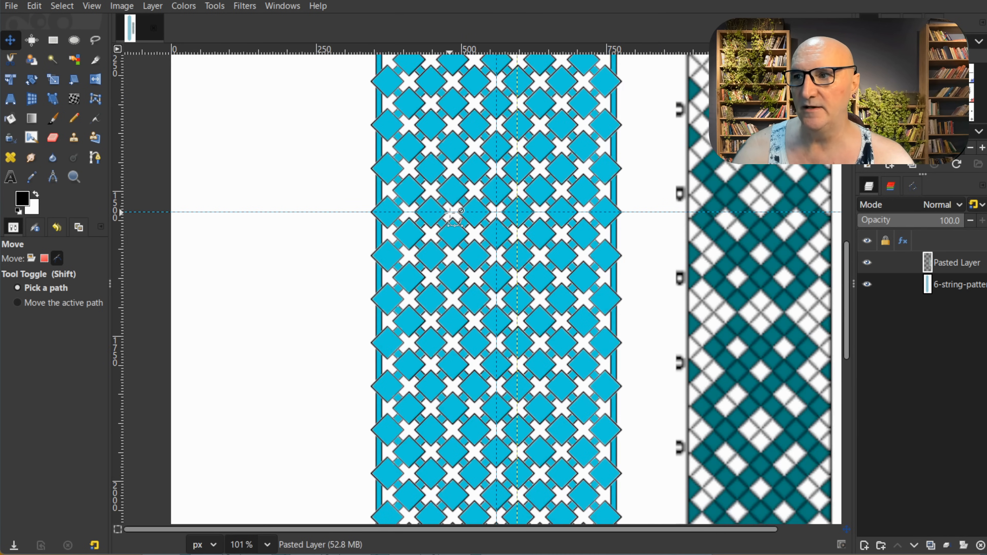
Make the 6-string-pattern layer active and set the foreground colour to the dark red ad0f30
left_click(951, 286)
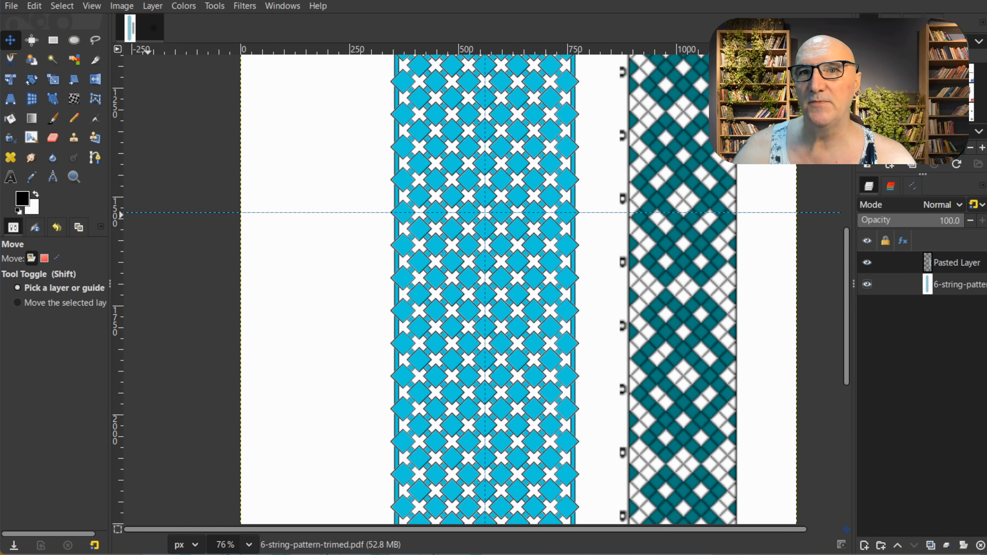
left_click(23, 199)
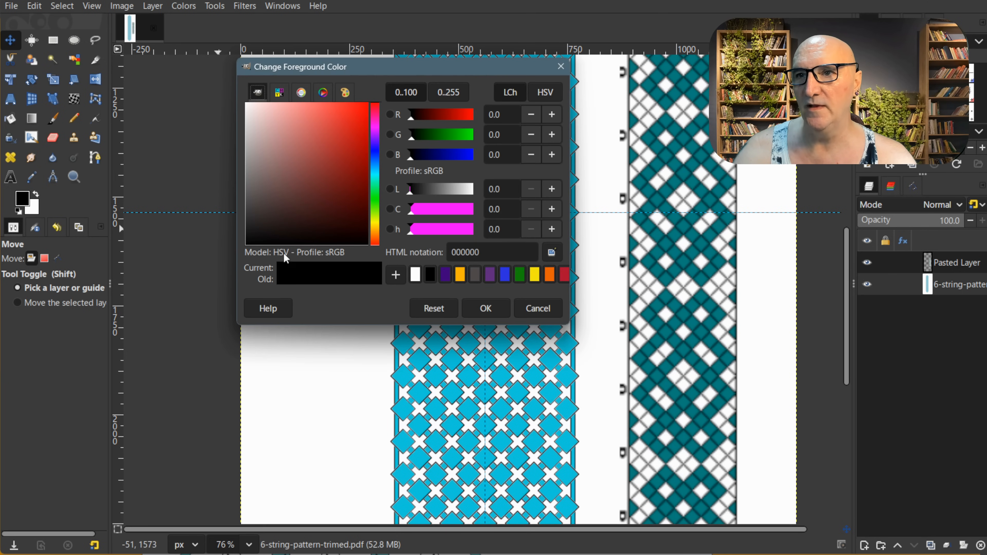
left_click(566, 277)
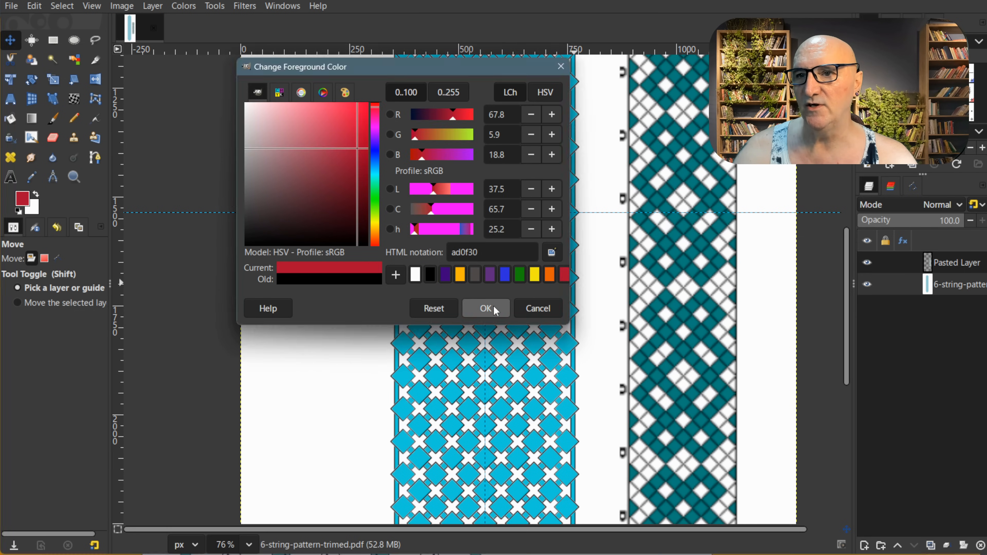
left_click(493, 306)
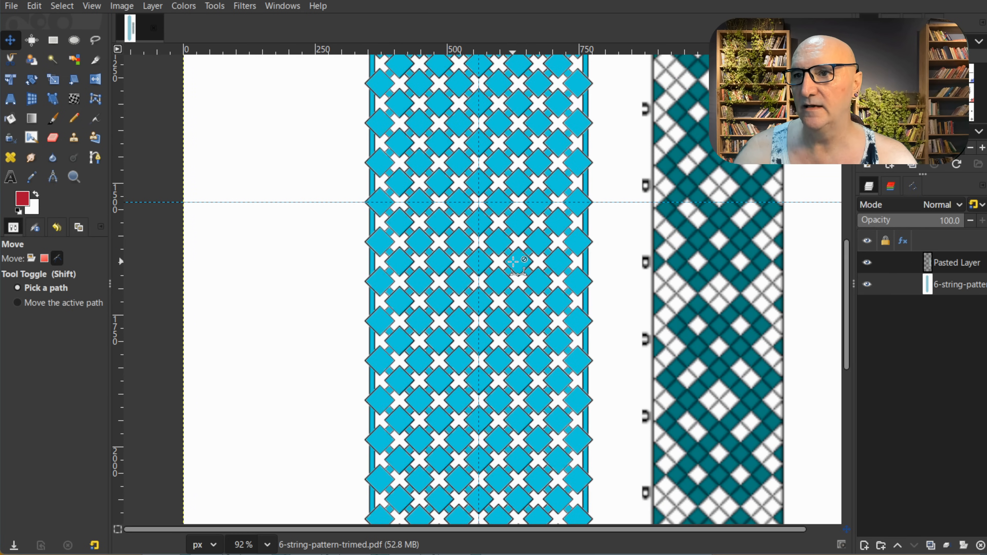
Bucket-fill seven diamonds red as an inverted V centred on the vertical guide, with both ends on the horizontal guide
scroll(530, 277, "up", 2)
scroll(513, 262, "up", 2)
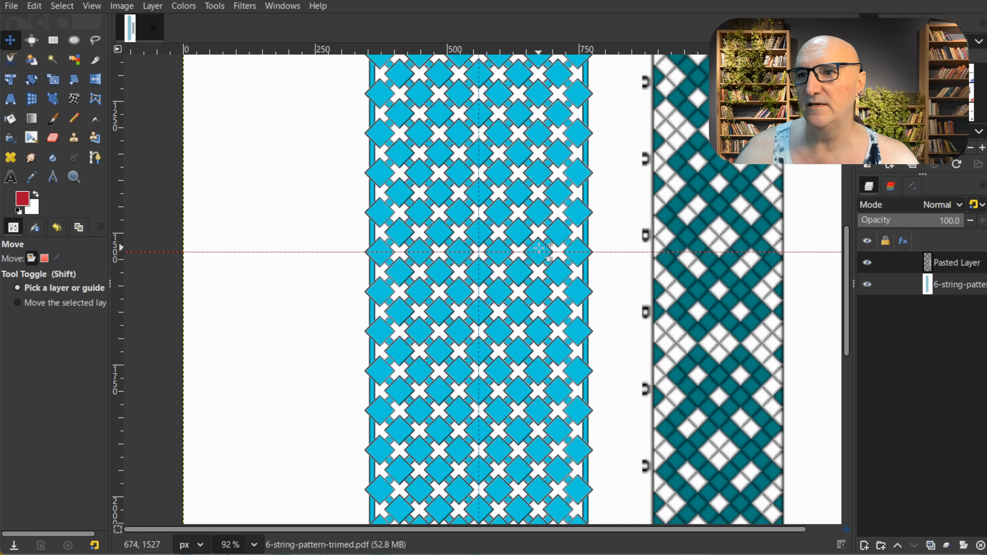
left_click(10, 118)
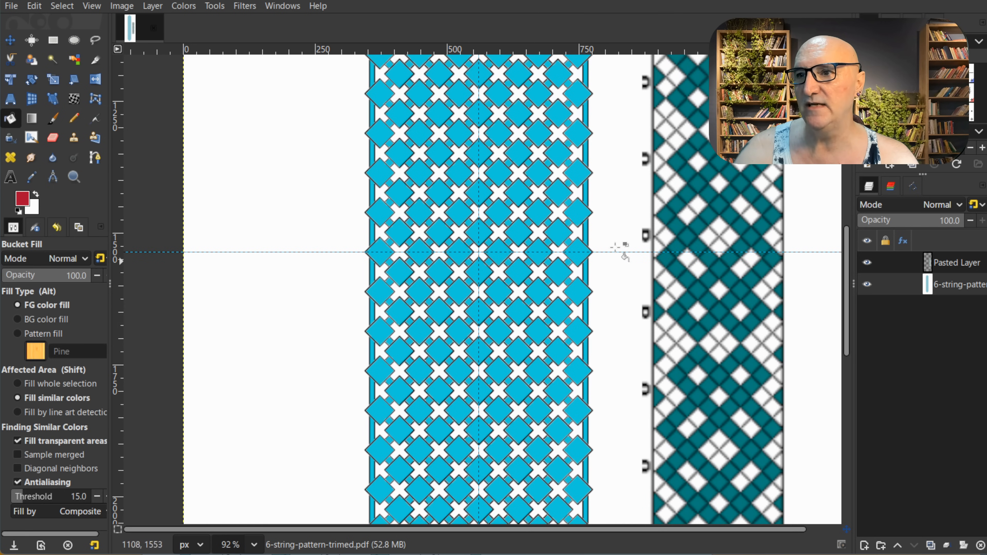
left_click(538, 251)
left_click(518, 233)
left_click(498, 212)
left_click(479, 193)
left_click(458, 212)
left_click(439, 232)
left_click(419, 252)
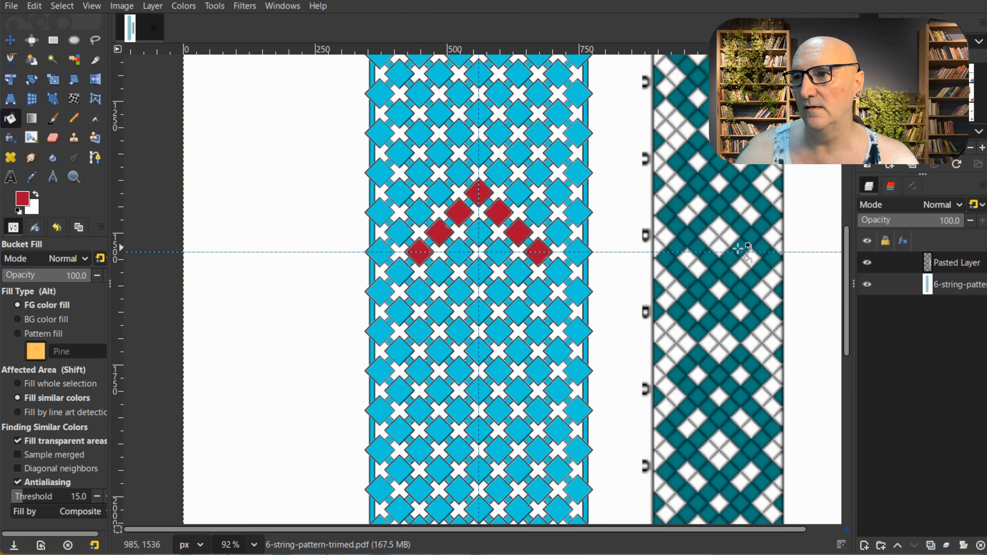
Shift the pasted reference layer slightly down so a motif's centre lines up with the horizontal guide
left_click(18, 38)
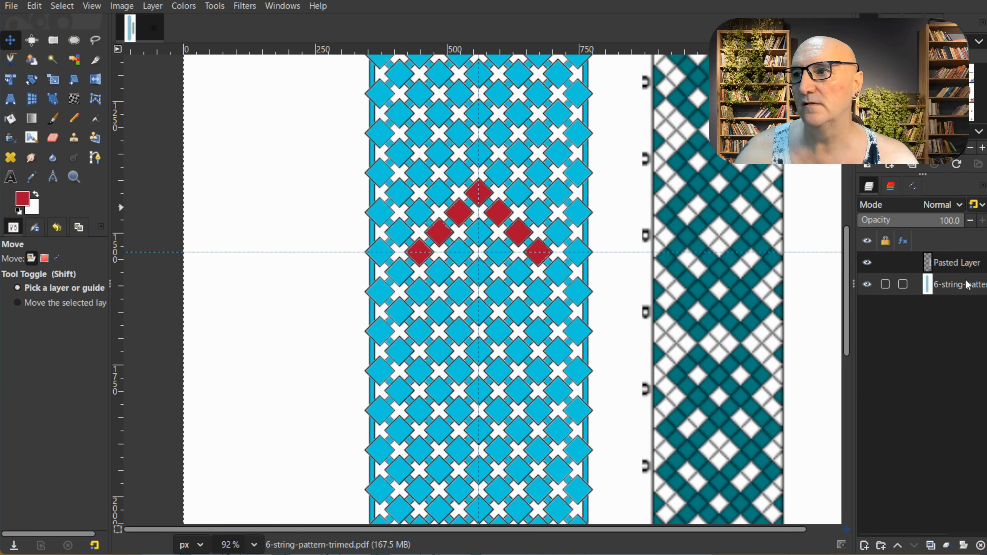
left_click(903, 263)
left_click_drag(763, 223, 753, 237)
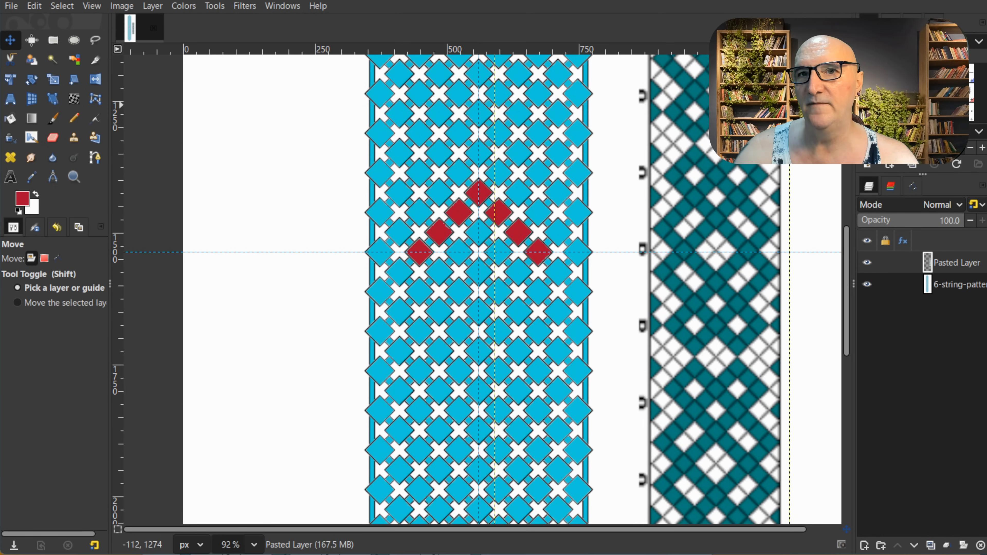
On the 6-string-pattern layer, fill four more diamonds red, rising diagonally to the right from the inverted V's peak
left_click(478, 211)
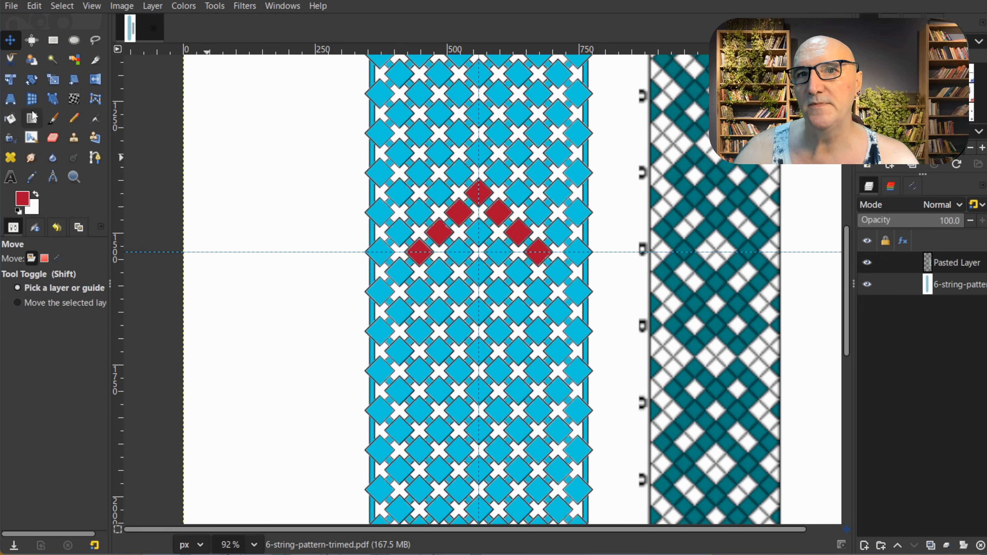
key("shift+b")
left_click(490, 174)
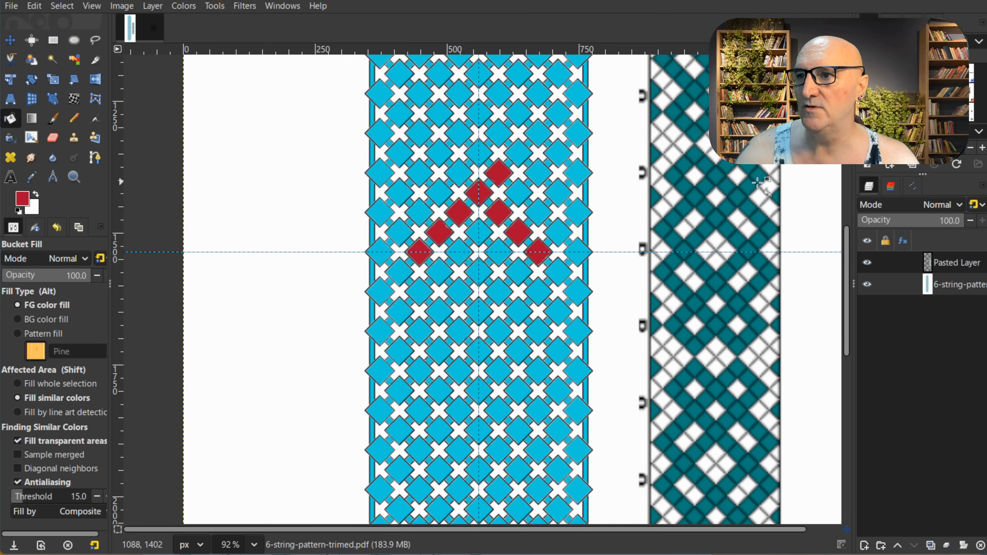
left_click(518, 152)
left_click(539, 132)
left_click(557, 115)
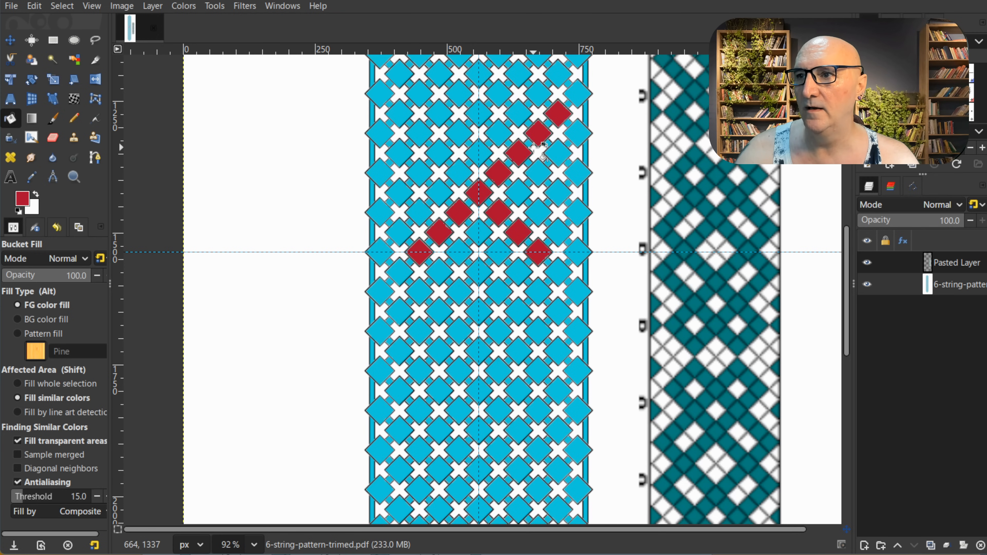
Fill four diamonds red from the V's right end out to the grid's right edge and back to the diagonal, closing the loop
left_click(554, 234)
left_click(576, 212)
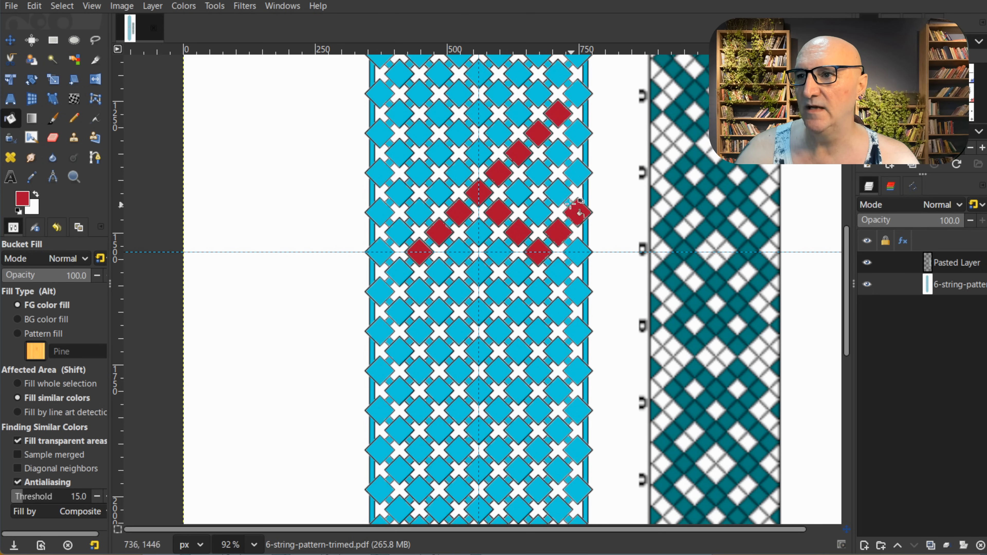
left_click(556, 191)
left_click(537, 172)
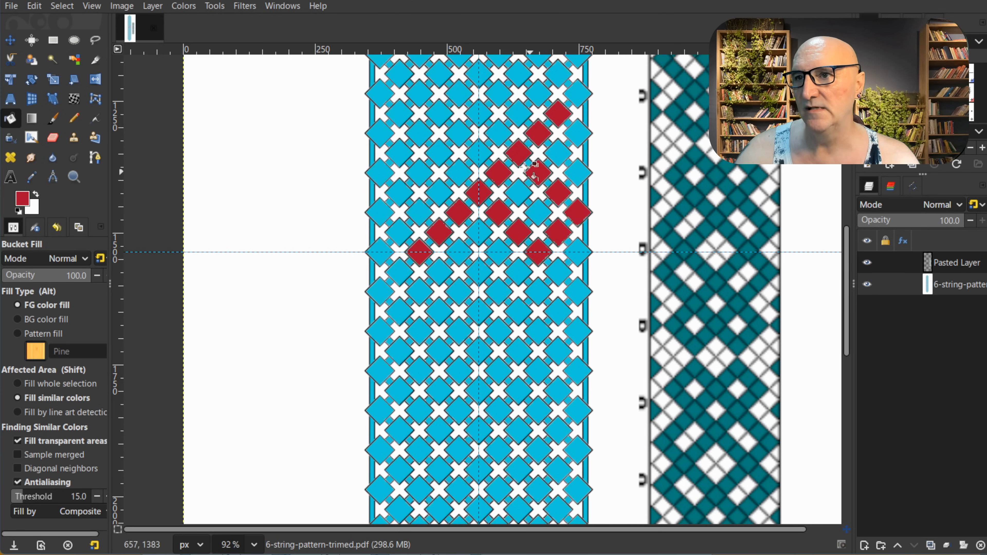
Fill five diamonds red to close the upper-right loop above the crossing of the two diagonals
left_click(479, 112)
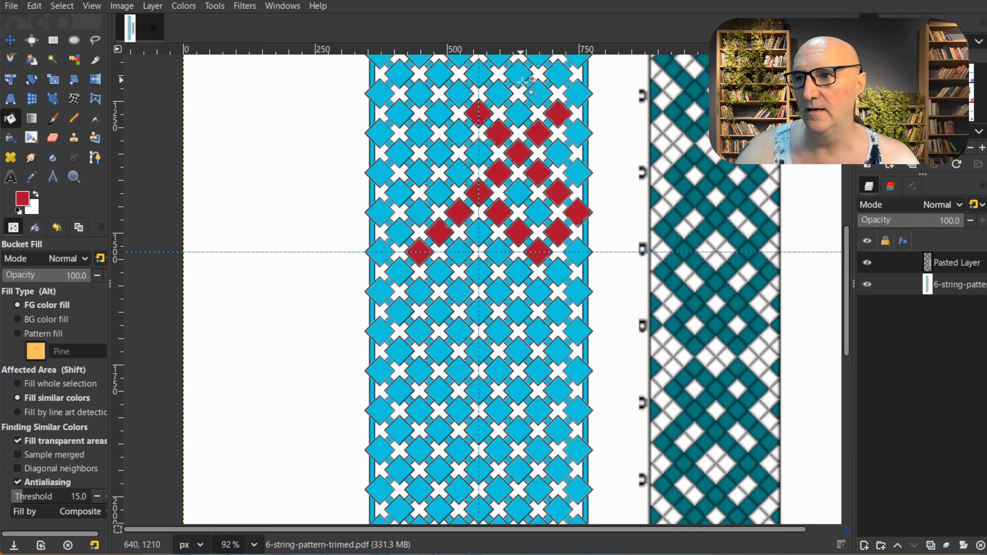
scroll(544, 156, "up", 5)
left_click(538, 193)
left_click(519, 173)
left_click(499, 194)
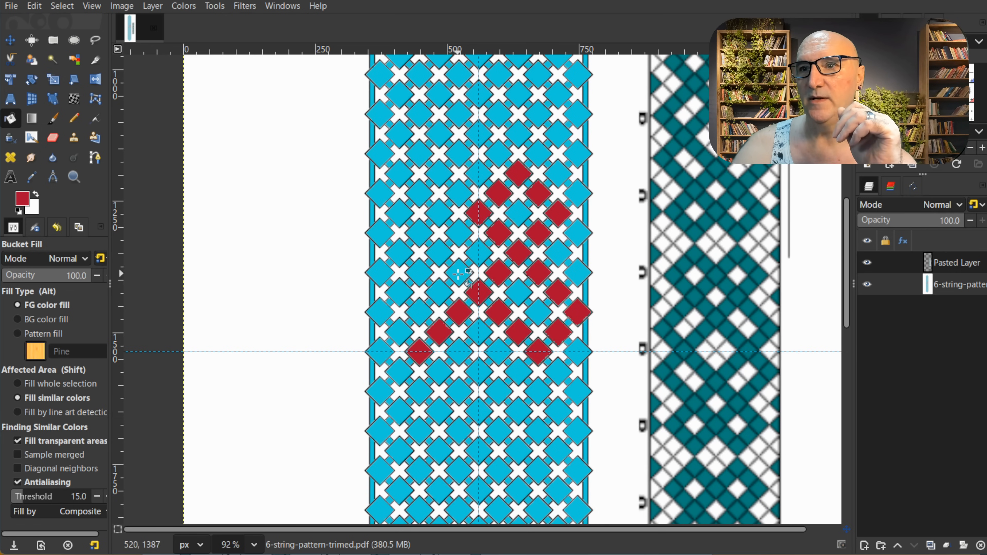
Fill seven diamonds red to close the small central loop and the lower-left loop, mirroring the right half
left_click(459, 272)
left_click(439, 252)
left_click(460, 232)
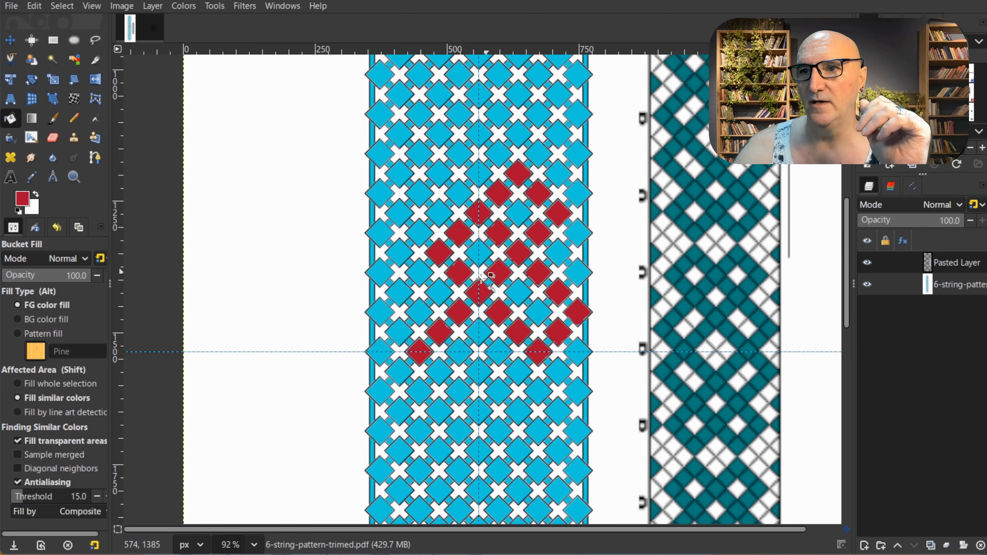
left_click(419, 272)
left_click(399, 292)
left_click(380, 312)
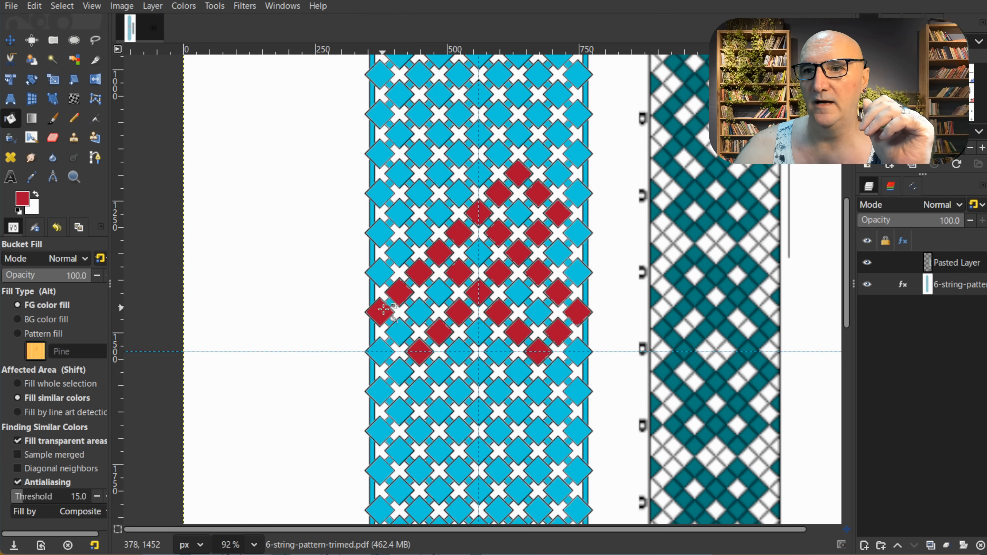
left_click(400, 332)
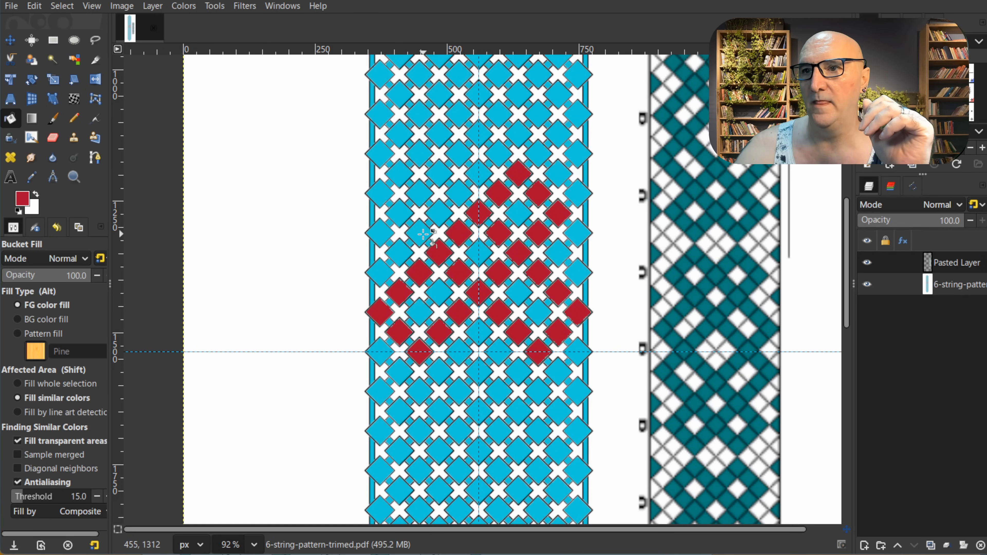
Fill five diamonds red to close the upper-left loop, mirroring the upper-right one
left_click(419, 232)
left_click(400, 213)
left_click(420, 193)
left_click(439, 172)
left_click(458, 193)
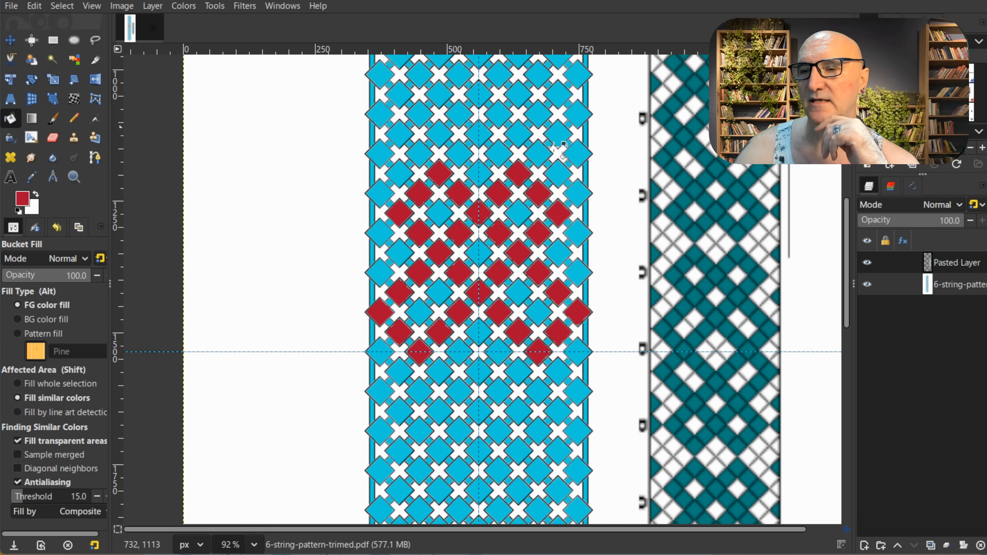
Fill five diamonds red in an inverted V above the finished knot, peaking on the vertical centre guide
left_click(519, 134)
left_click(438, 134)
scroll(447, 140, "up", 5)
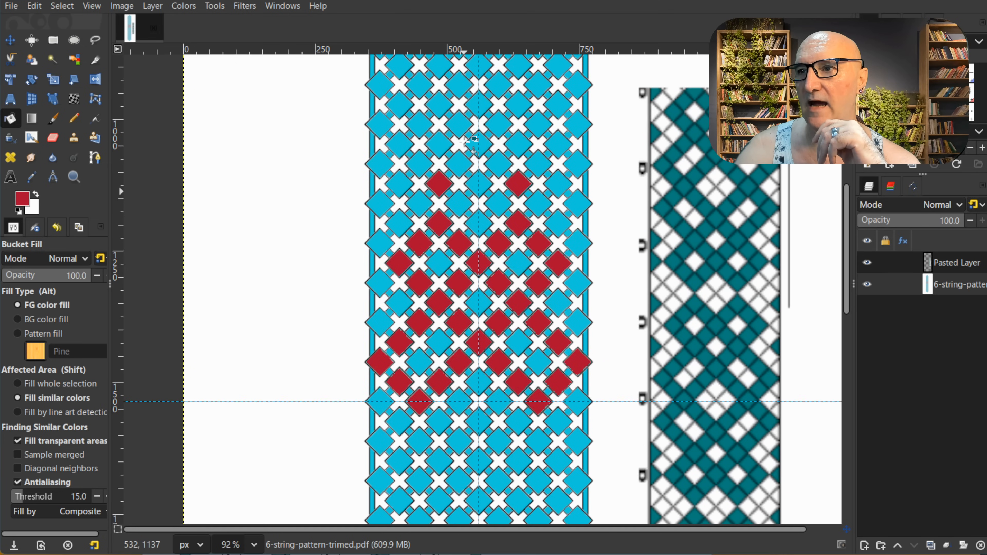
left_click(499, 214)
left_click(479, 193)
left_click(461, 213)
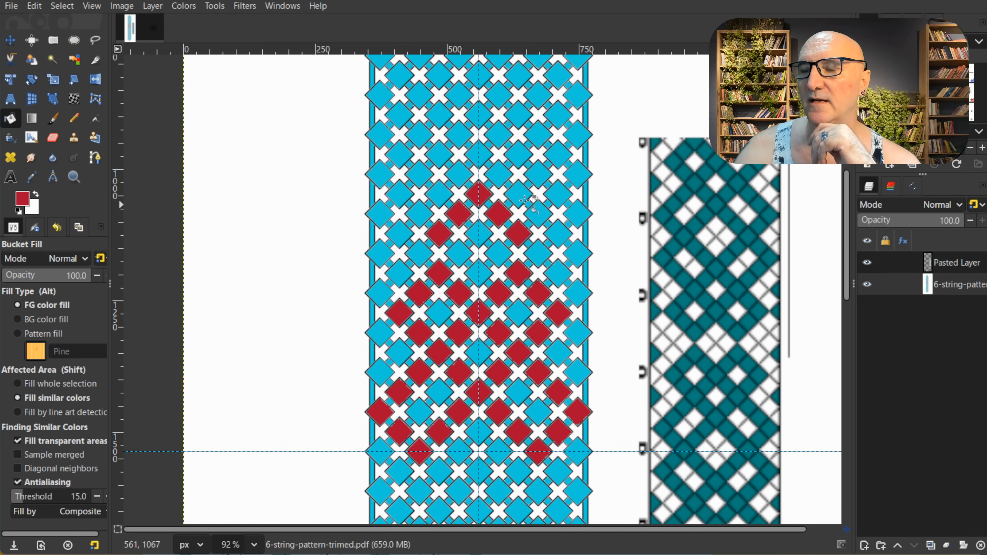
Fill six diamonds red from the inverted V's right arm outwards, then diagonally up to the centre guide
left_click(540, 209)
left_click(559, 194)
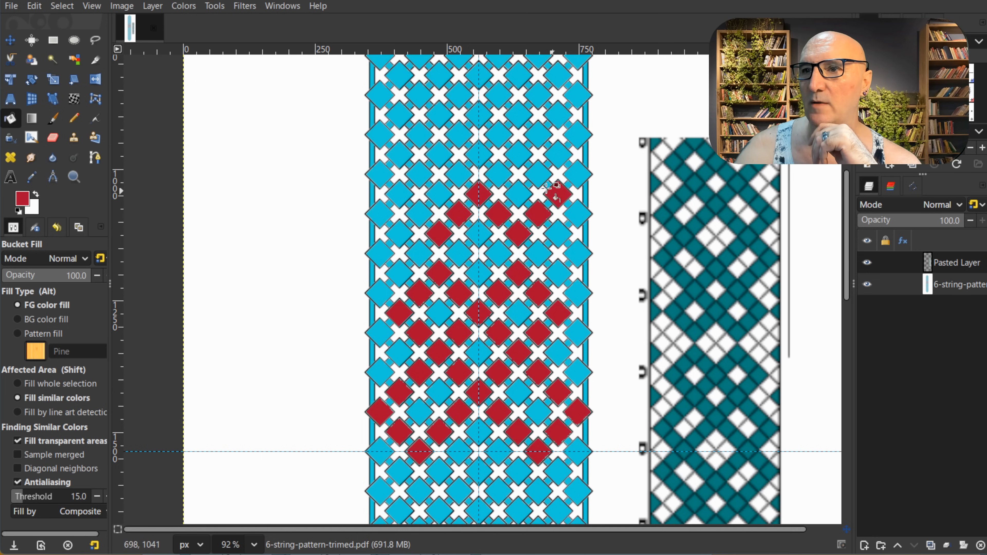
left_click(539, 174)
left_click(517, 153)
left_click(498, 134)
left_click(479, 115)
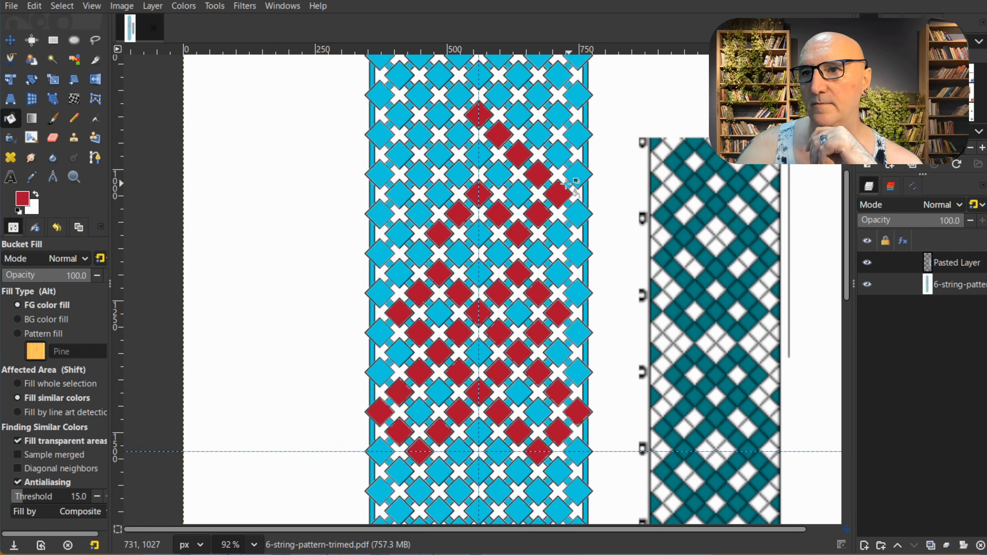
Fill the crossing diagonal and the left-side diamonds red up to the centre-guide peak, mirroring the right half of the second knot
left_click(497, 175)
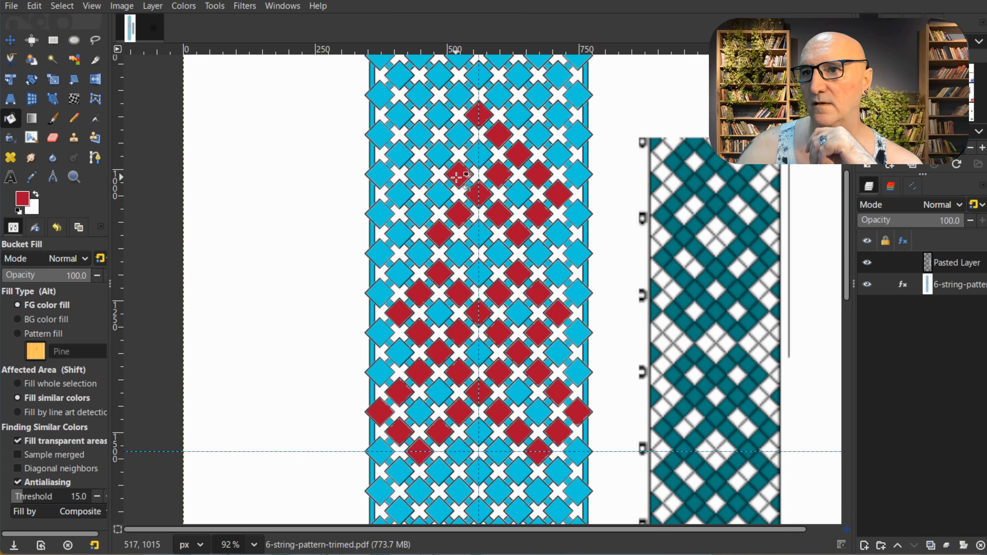
left_click(439, 157)
left_click(420, 213)
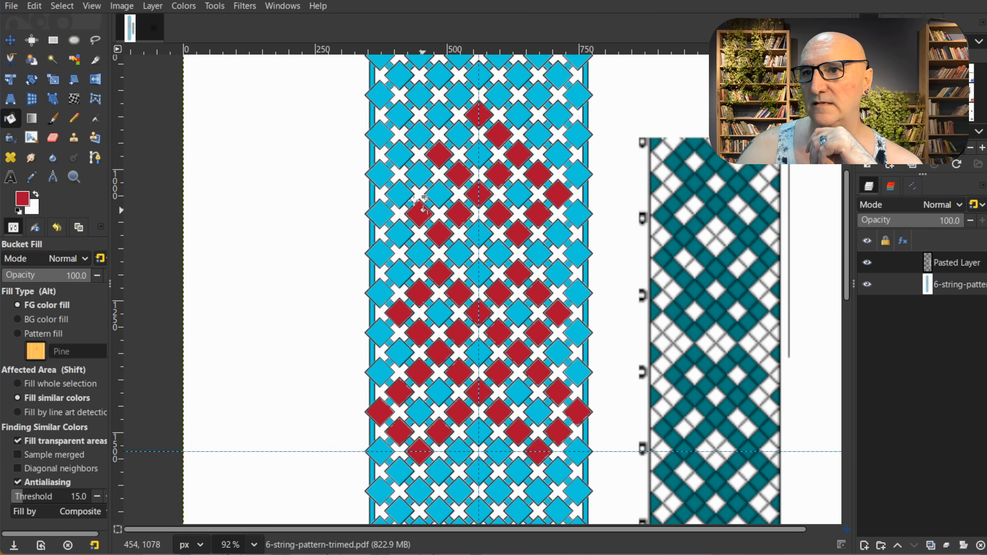
left_click(399, 194)
left_click(419, 173)
left_click(459, 135)
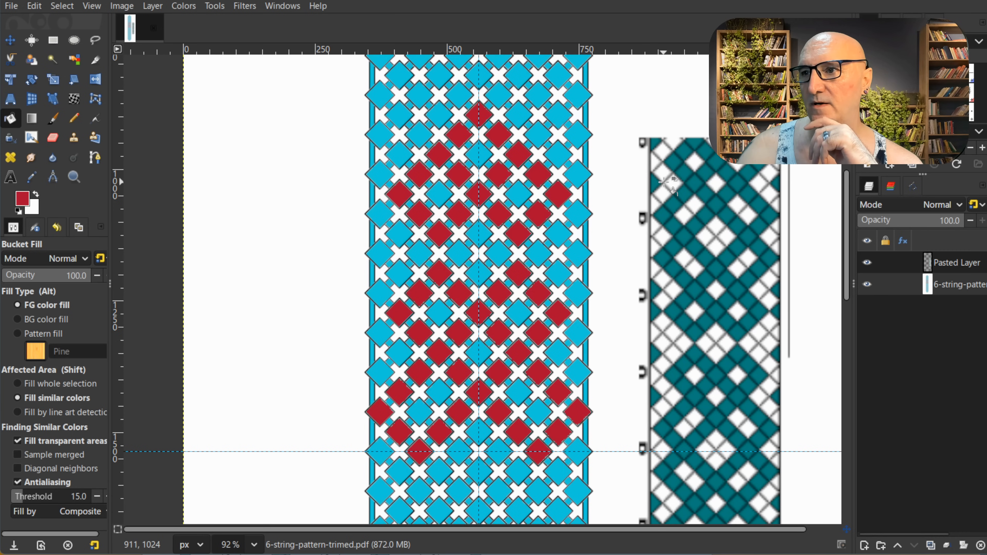
Fill seven diamonds red out to the grid's right edge and back to the second knot's centre peak, forming its right loop
scroll(641, 186, "up", 3)
left_click(538, 185)
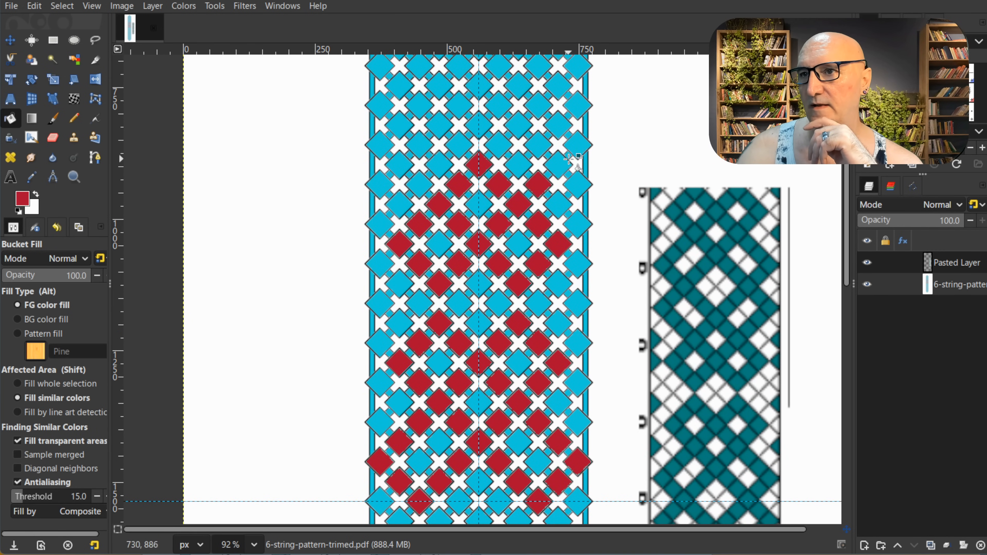
left_click(559, 165)
left_click(579, 145)
left_click(552, 124)
left_click(538, 105)
left_click(499, 145)
left_click(519, 124)
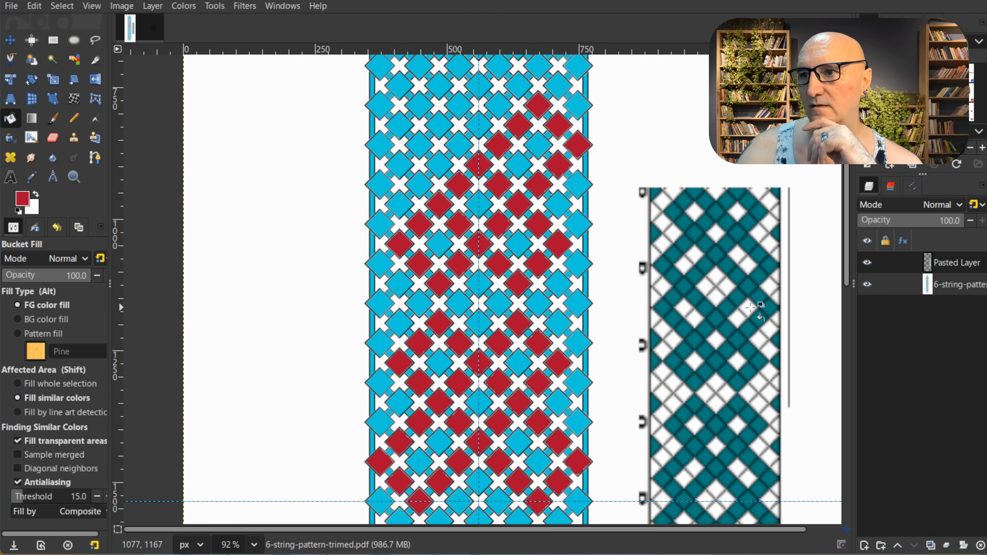
Fill the matching diamonds red out to the grid's left edge and back, mirroring the second knot's right edge loop
left_click(461, 145)
left_click(439, 124)
left_click(419, 106)
left_click(399, 127)
left_click(380, 145)
left_click(400, 164)
Fill five diamonds red in an inverted V joining the tops of both edge loops at the centre guide
scroll(445, 191, "up", 3)
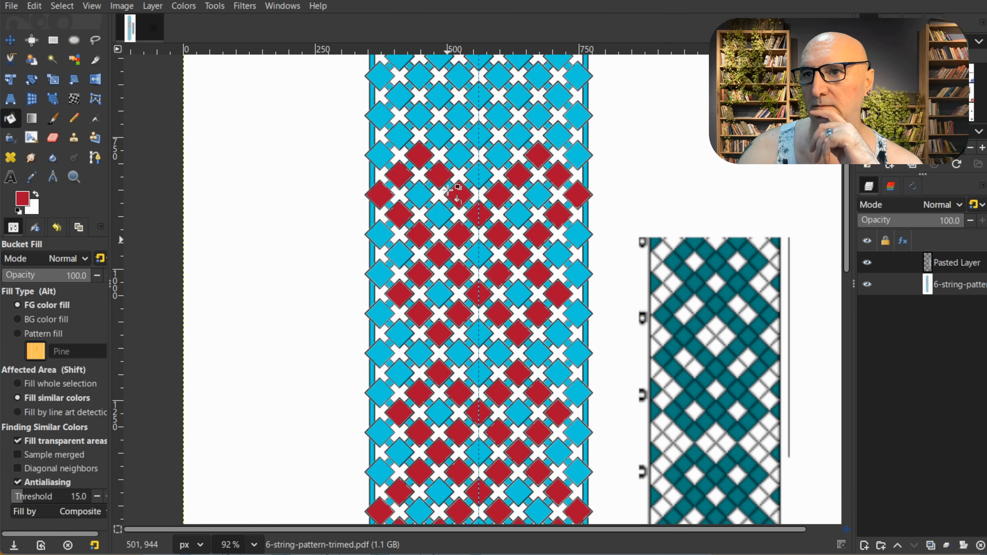
left_click(513, 130)
left_click(502, 117)
left_click(479, 98)
left_click(460, 117)
left_click(443, 135)
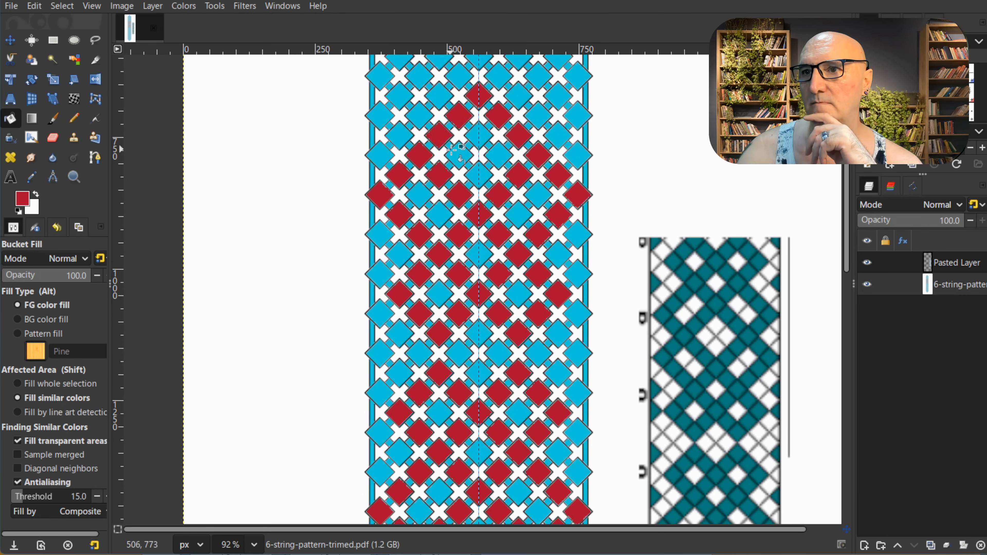
Move the pasted reference layer up so it sits beside the unfilled upper part of the grid
scroll(451, 147, "up", 5)
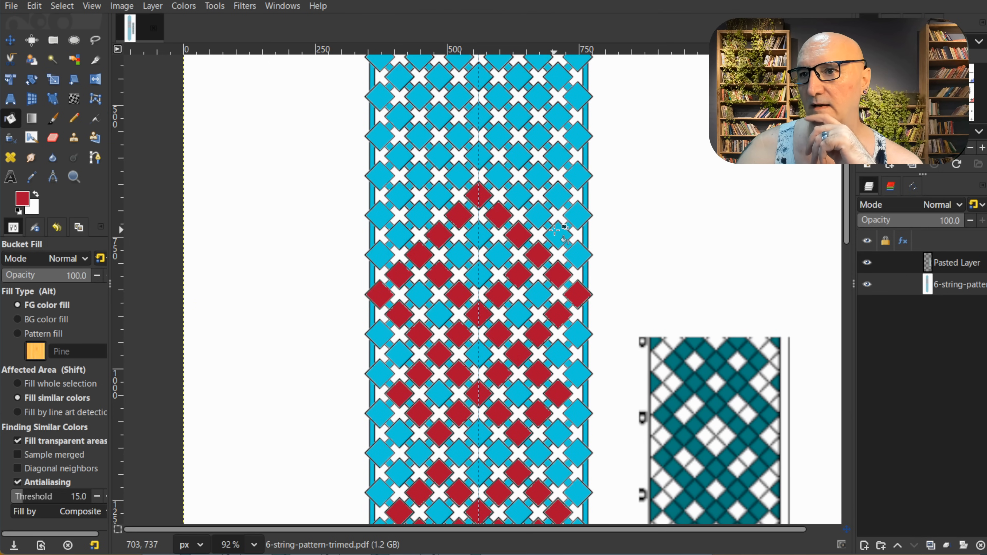
scroll(560, 235, "down", 3)
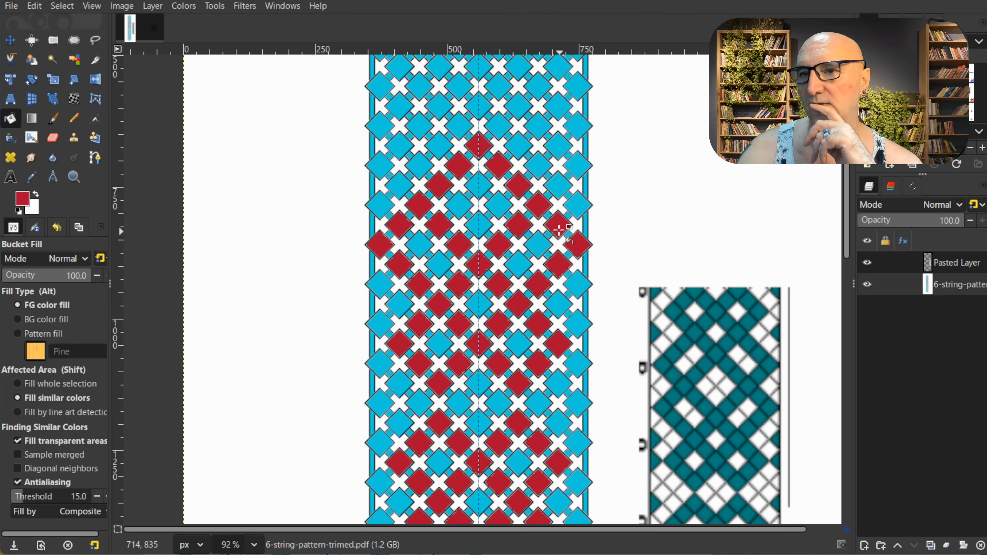
left_click(10, 44)
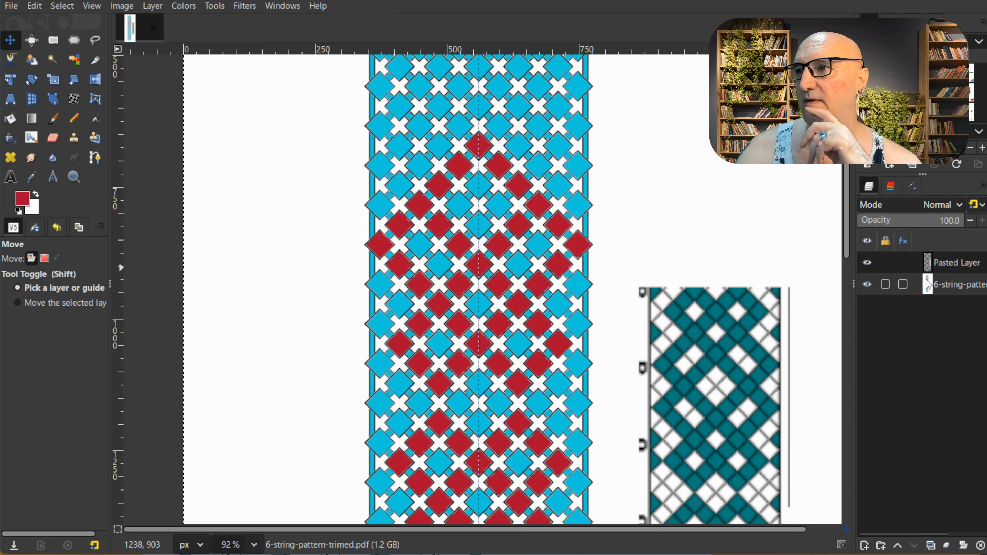
left_click(960, 265)
left_click_drag(725, 446, 713, 226)
scroll(736, 295, "up", 5)
left_click_drag(702, 386, 707, 277)
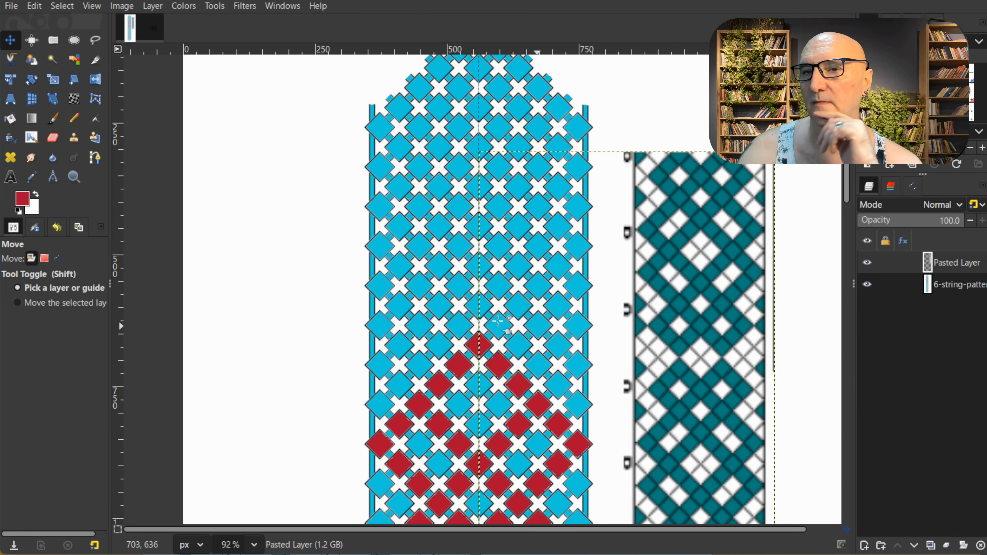
Make the 6-string pattern layer active for Bucket Fill and fill four diamonds red diagonally up-right from the centre peak
left_click(11, 118)
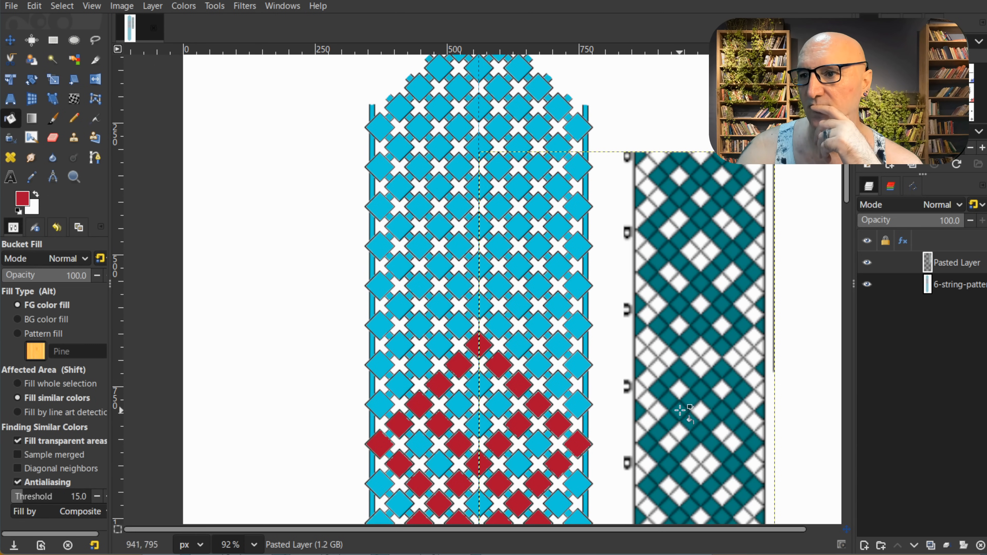
left_click(495, 326)
key("ctrl+z")
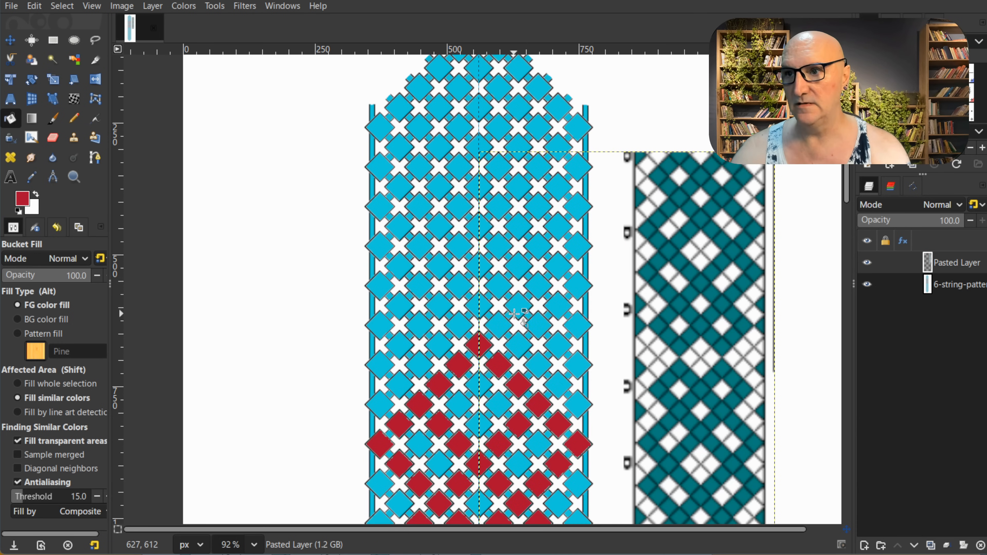
left_click(957, 287)
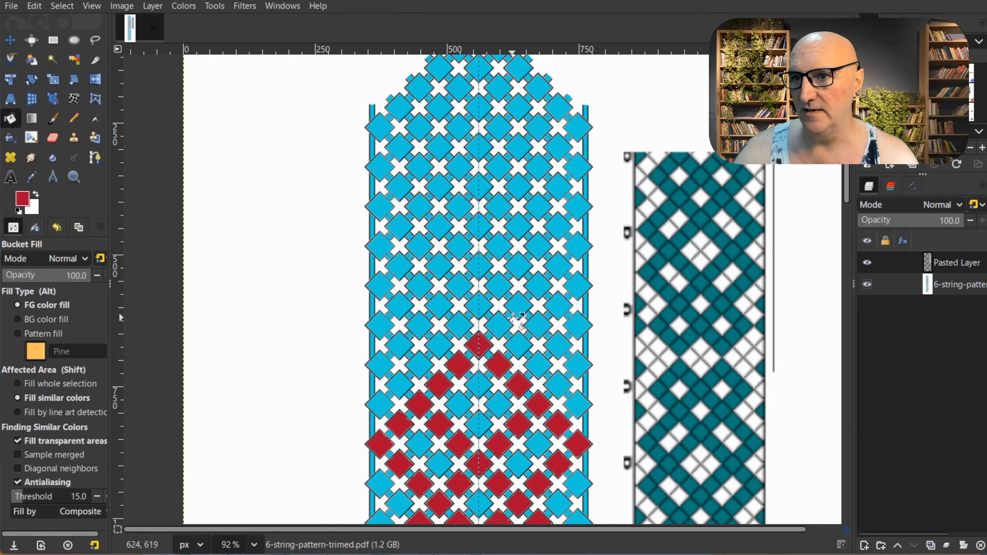
left_click(501, 324)
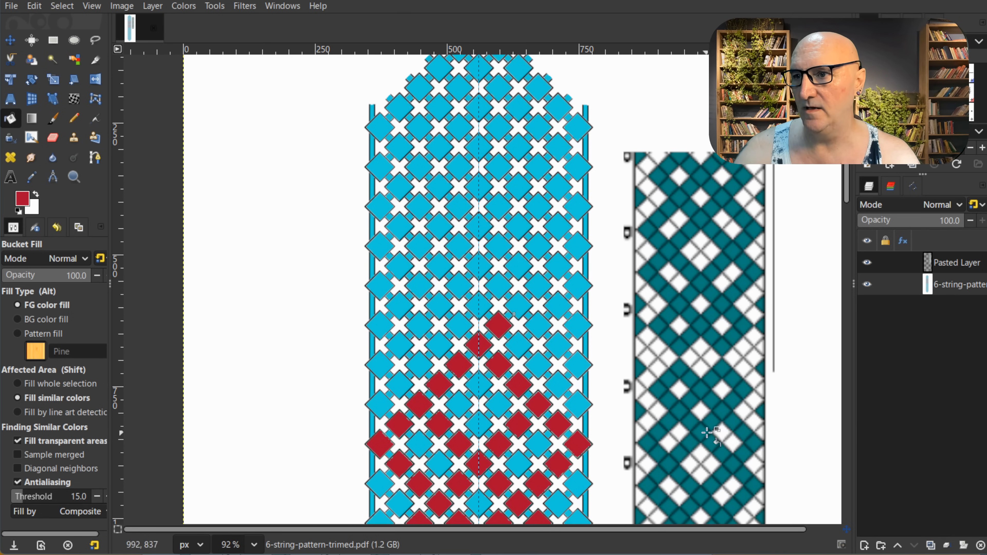
left_click(519, 306)
left_click(538, 285)
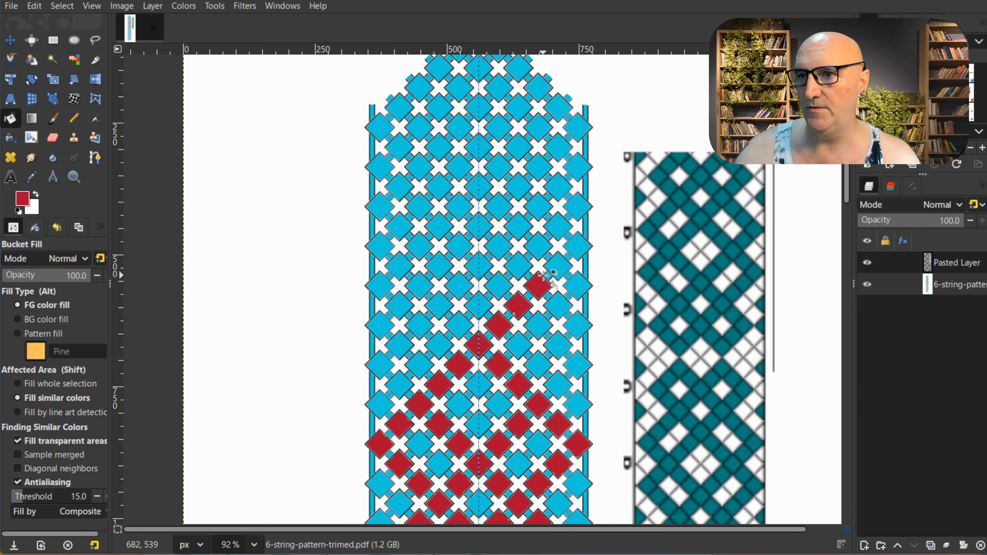
left_click(558, 266)
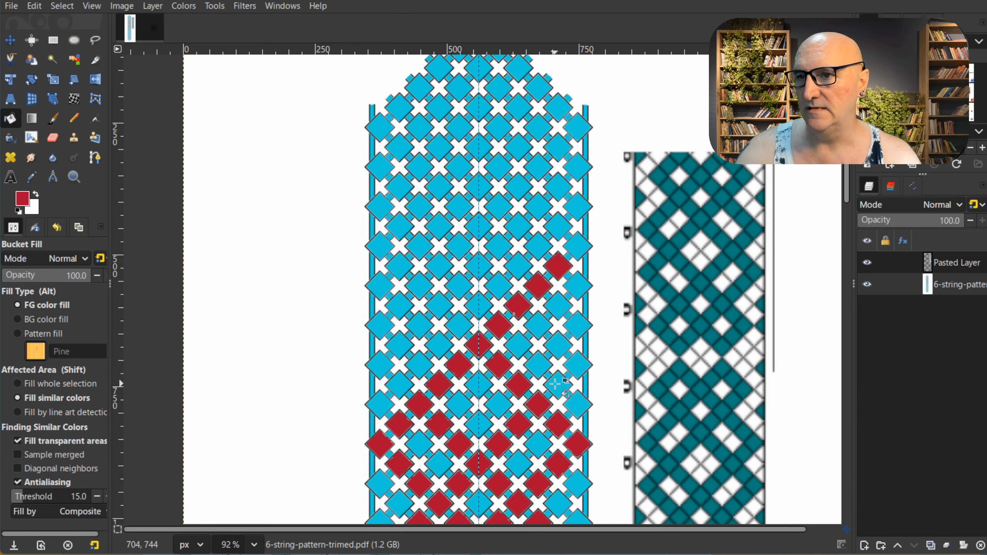
Fill four diamonds red out to the grid's right edge and back to the new diagonal, closing the right edge loop
left_click(556, 384)
left_click(577, 366)
left_click(558, 345)
left_click(537, 323)
Fill five diamonds red to close the small upper-right loop at the top of the second knot
left_click(498, 286)
left_click(479, 266)
left_click(542, 248)
left_click(519, 226)
left_click(498, 245)
Fill seven diamonds red to form the small upper-left loop, mirroring the second knot's upper-right one
left_click(459, 246)
left_click(439, 226)
left_click(419, 246)
left_click(403, 265)
left_click(420, 286)
left_click(437, 308)
left_click(461, 287)
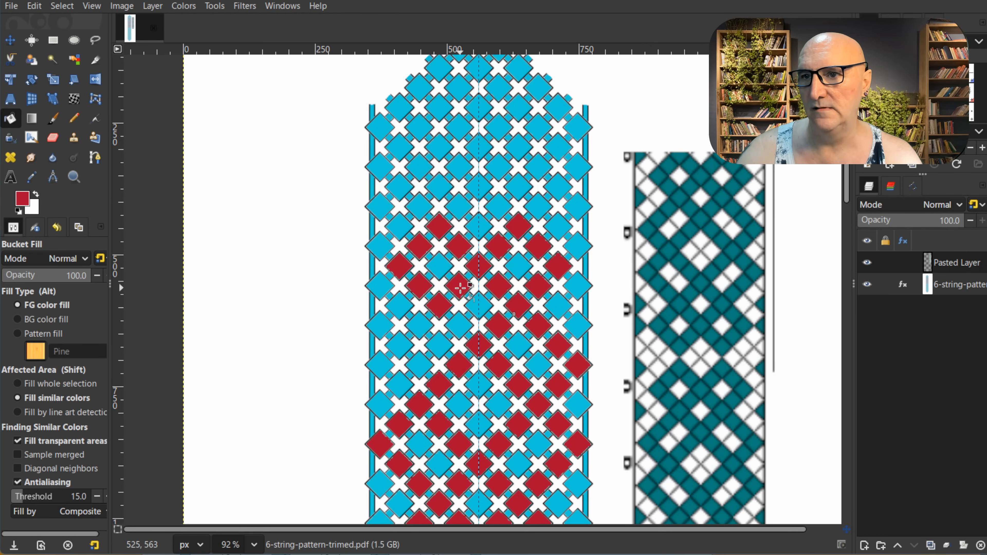
Fill five diamonds red from the centre out to the grid's left edge and back, closing the second knot's left edge loop
left_click(460, 328)
left_click(422, 319)
left_click(395, 343)
left_click(383, 362)
left_click(406, 385)
Start the topmost motif by filling six diamonds red: one above each finished upper loop, then up to the centre guide and outwards right
scroll(468, 402, "down", 2)
scroll(467, 402, "up", 2)
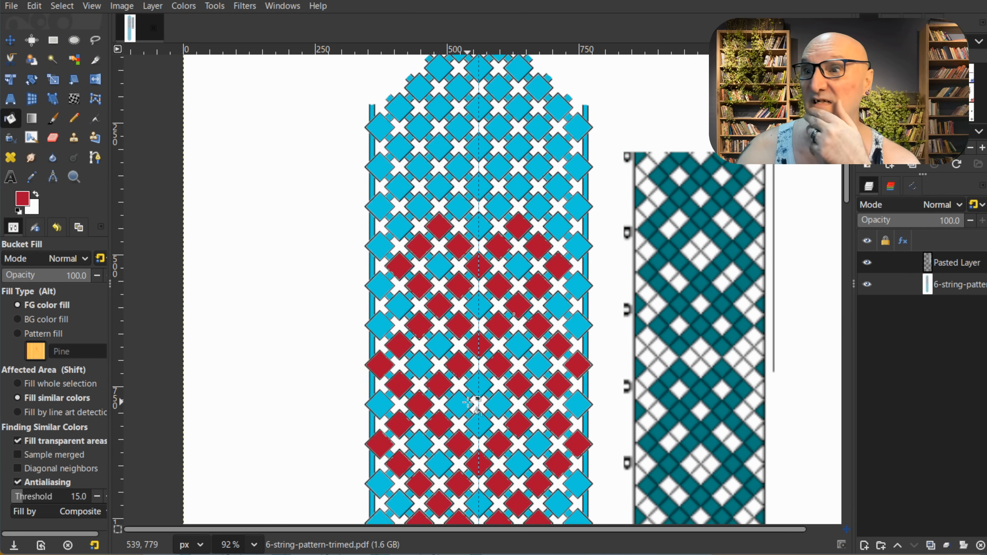
scroll(473, 405, "up", 1)
scroll(472, 405, "down", 7)
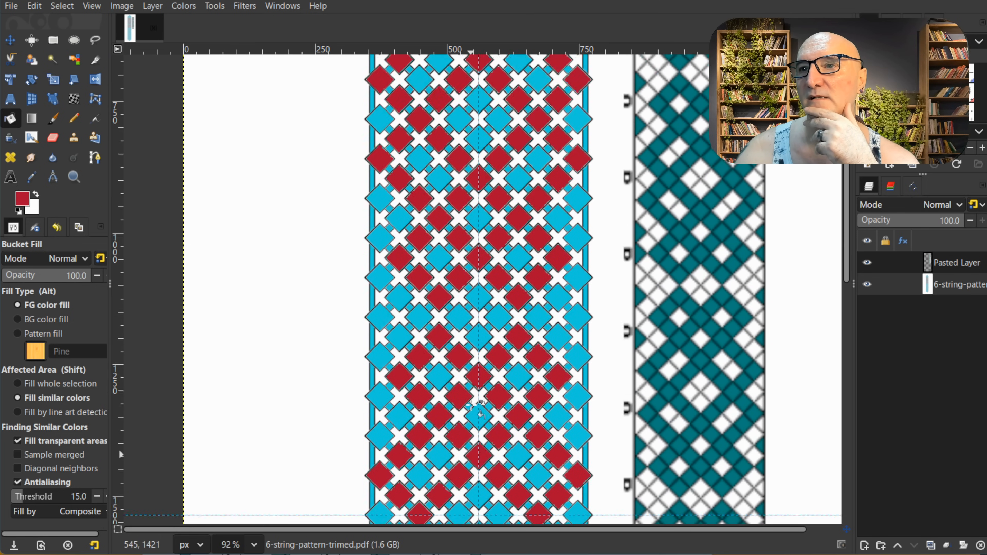
scroll(472, 405, "up", 3)
scroll(474, 406, "up", 3)
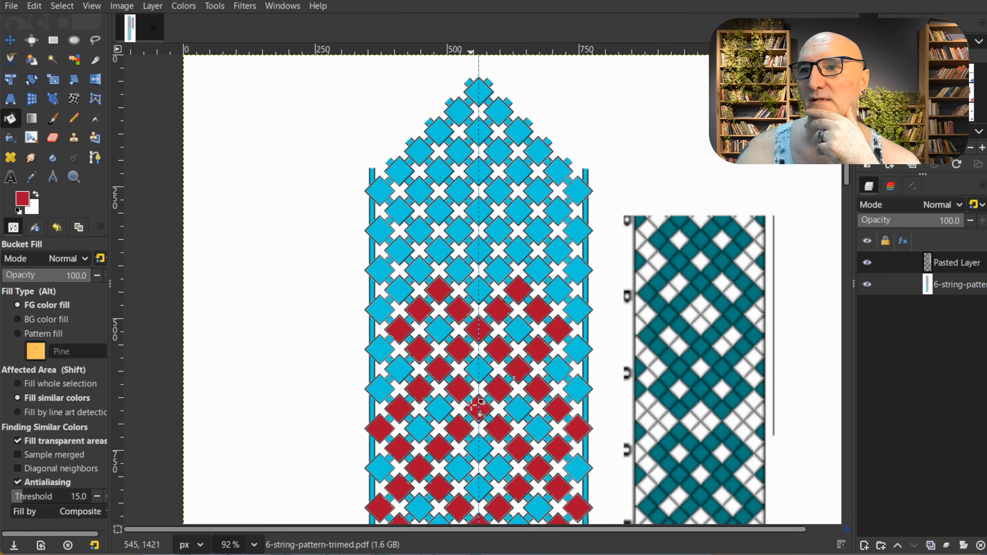
left_click(514, 250)
left_click(437, 251)
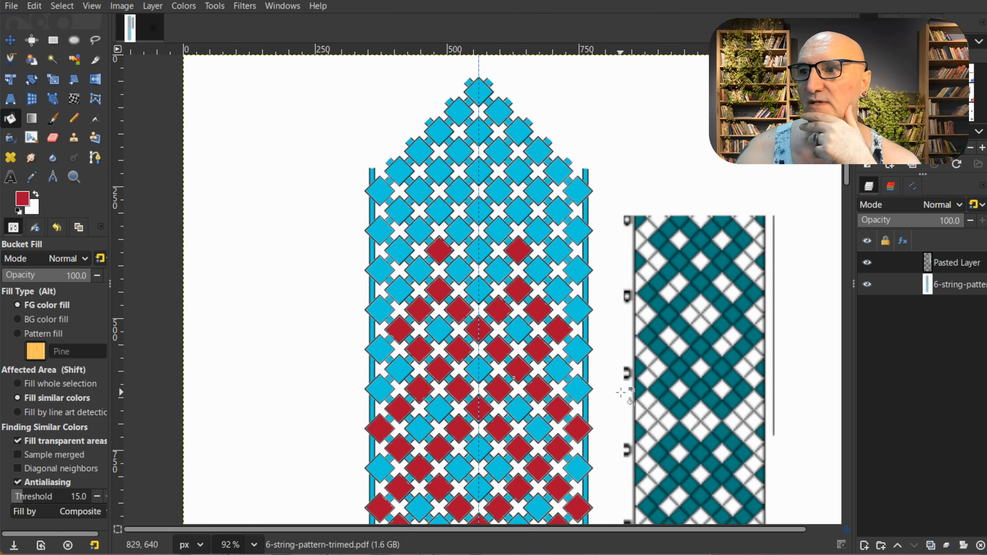
left_click(498, 229)
left_click(479, 210)
left_click(536, 230)
left_click(556, 210)
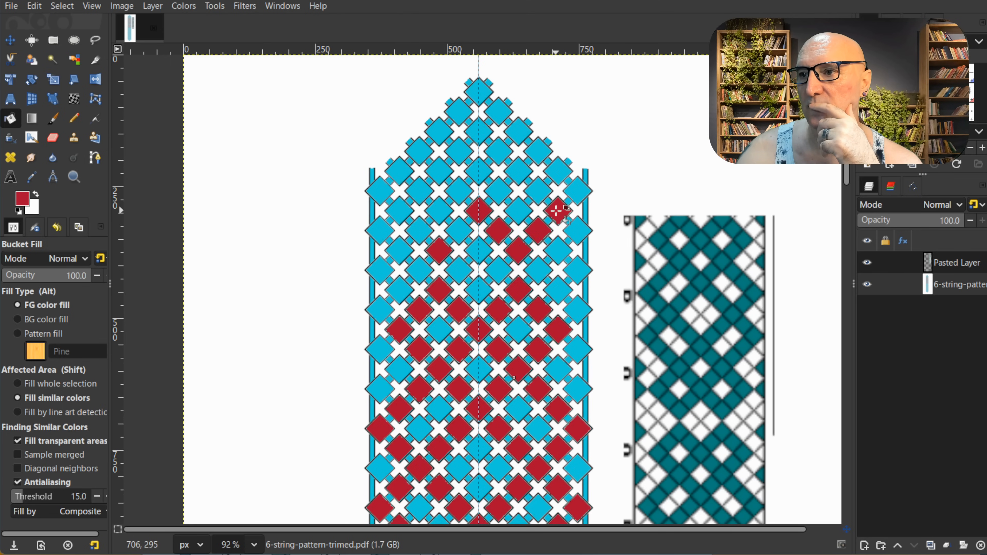
Fill seven diamonds red in the topmost motif's right half: the diagonal back to the centre guide, the crossing diagonal and the tip's edge
left_click(538, 190)
left_click(519, 171)
left_click(499, 152)
left_click(479, 132)
left_click(499, 190)
left_click(538, 155)
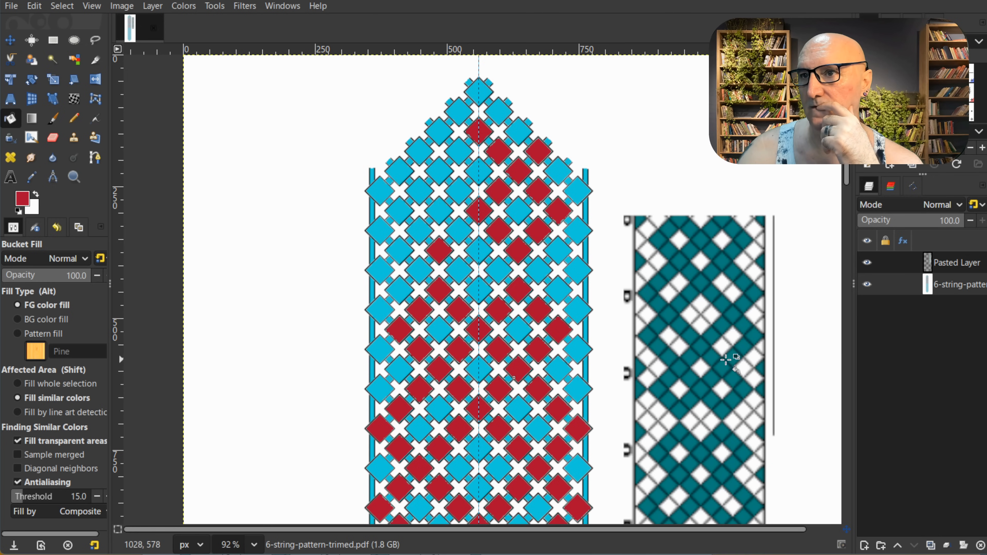
left_click(499, 111)
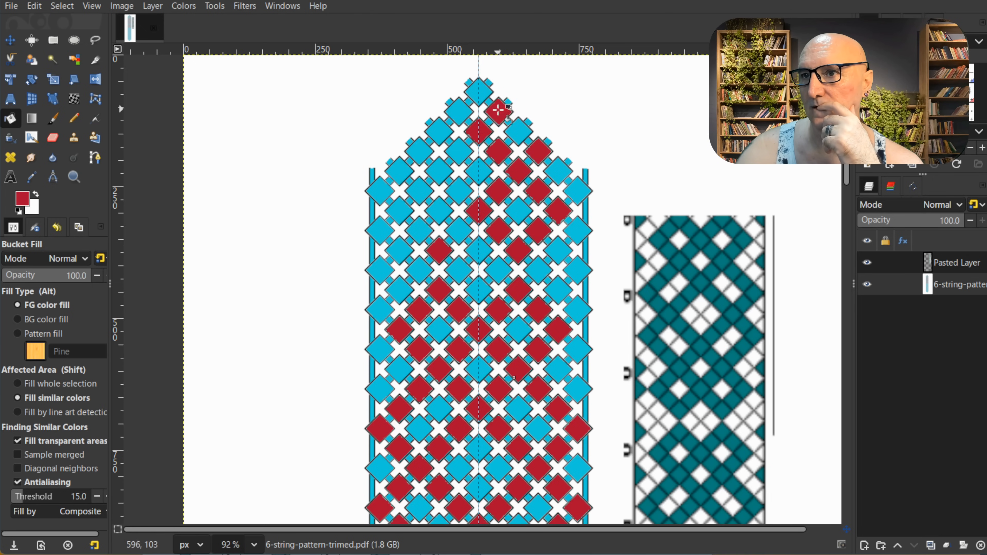
Fill five diamonds red left of the centre guide in the grid's pointed tip, mirroring the right half
left_click(462, 189)
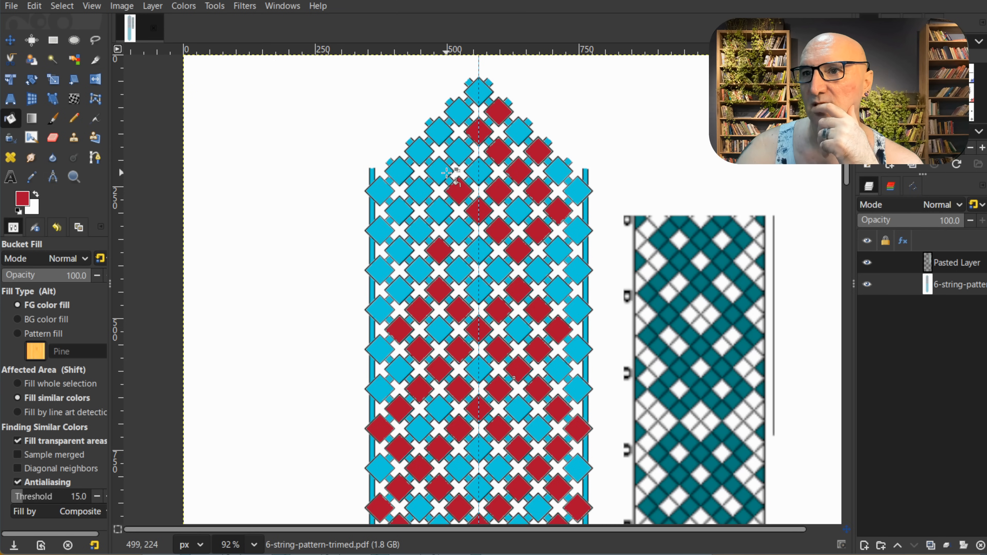
left_click(459, 152)
left_click(440, 171)
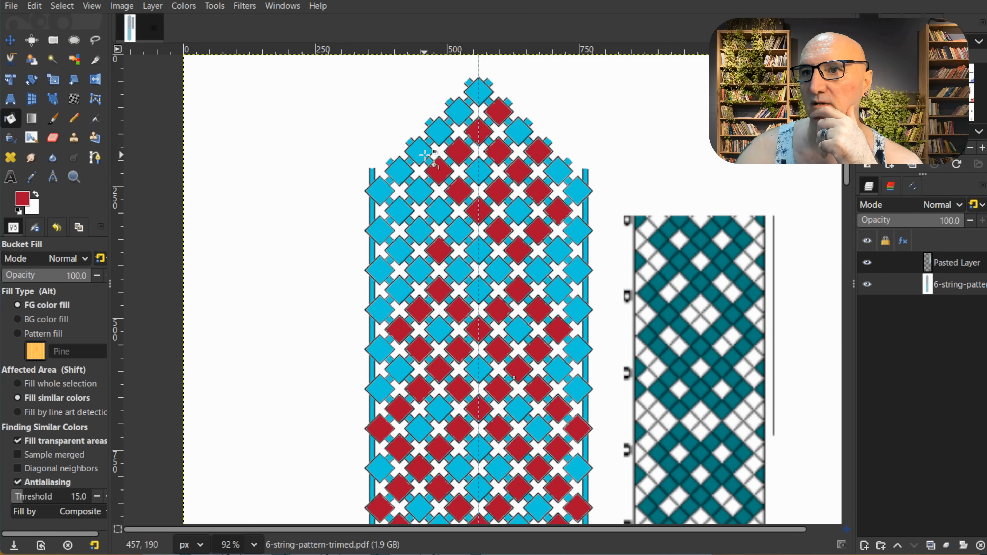
left_click(421, 148)
left_click(461, 114)
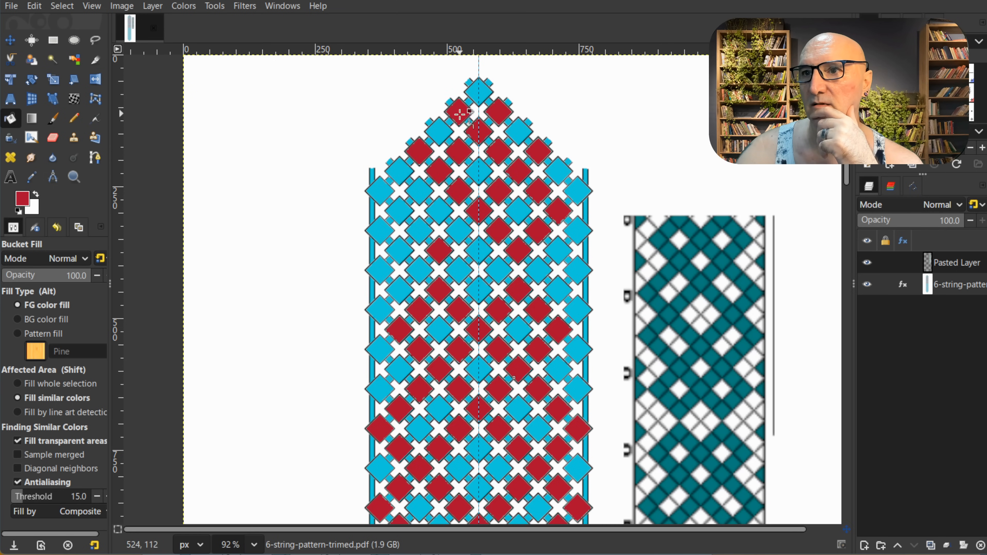
Fill four diamonds red to close the left loop of the topmost motif, mirroring the right one
left_click(420, 191)
left_click(400, 210)
left_click(420, 230)
left_click(457, 229)
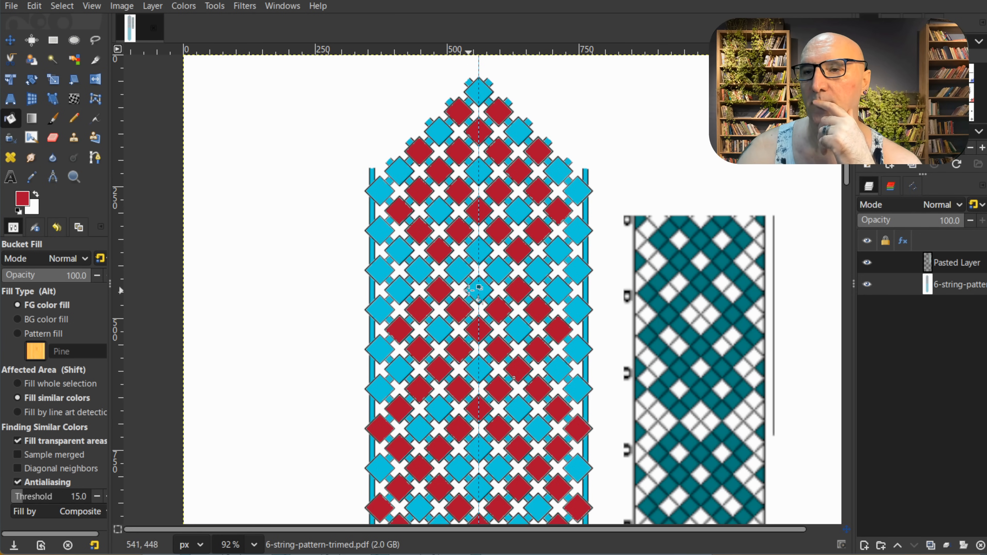
scroll(459, 278, "down", 4)
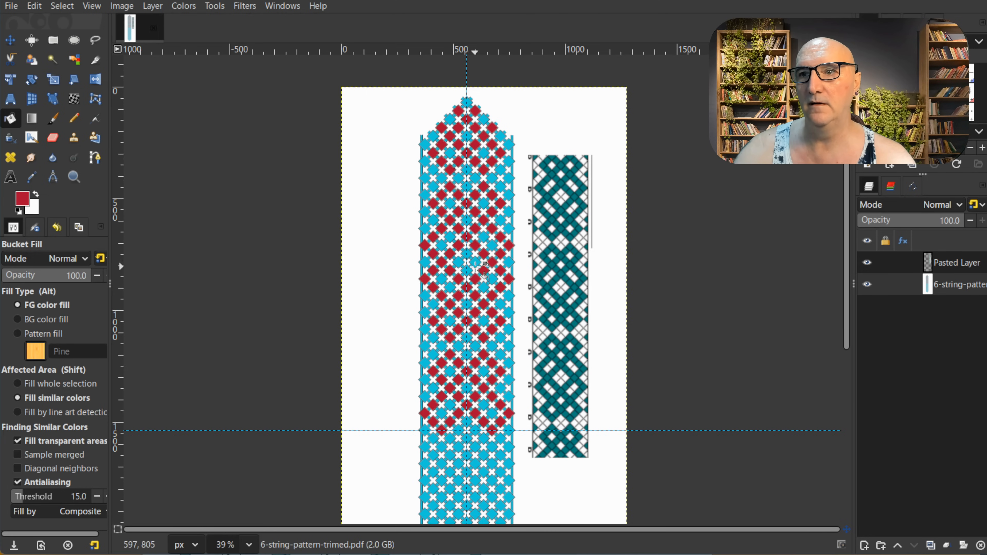
scroll(475, 274, "down", 5)
scroll(475, 279, "up", 4)
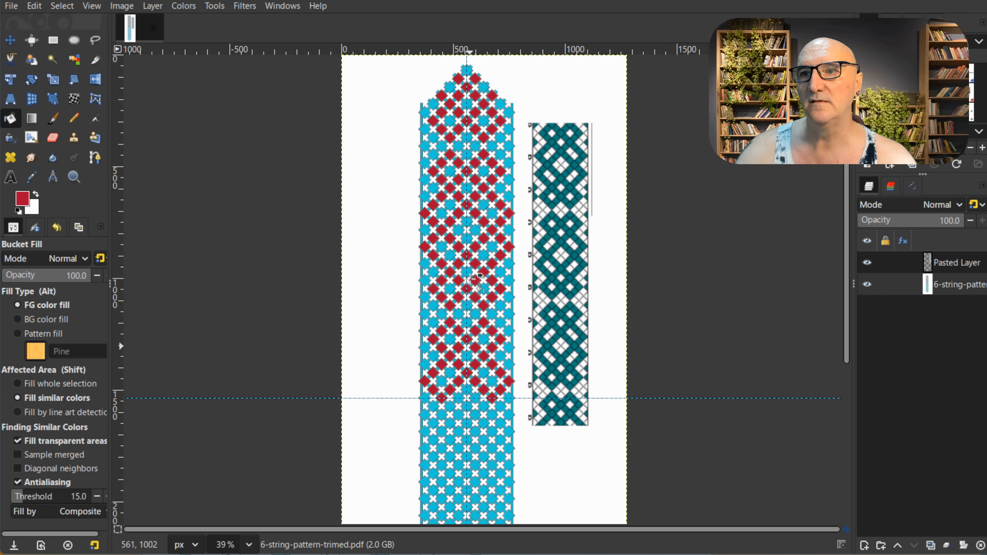
Hide the pasted reference pattern's layer
scroll(470, 279, "down", 4)
scroll(470, 279, "up", 4)
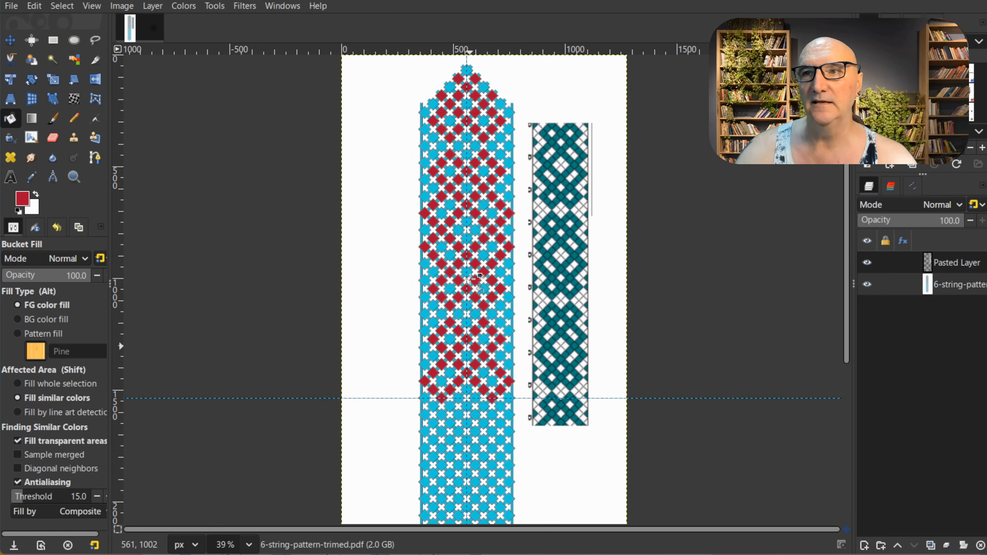
left_click(867, 263)
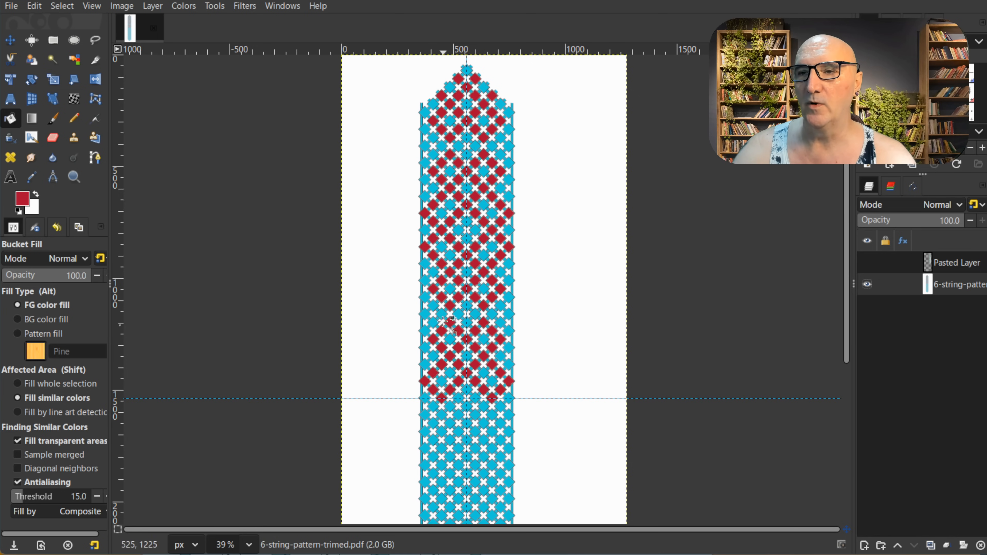
scroll(495, 193, "up", 4)
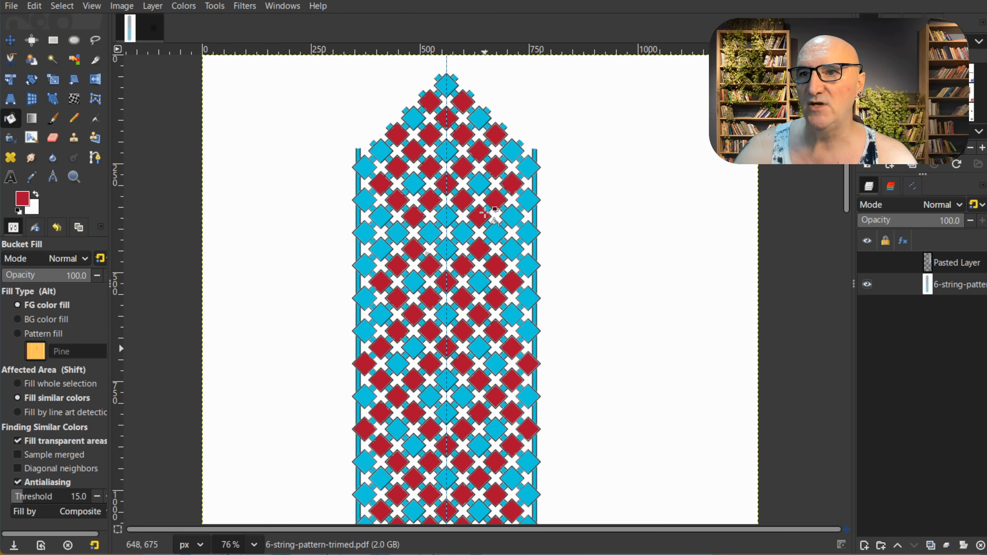
scroll(450, 131, "up", 1)
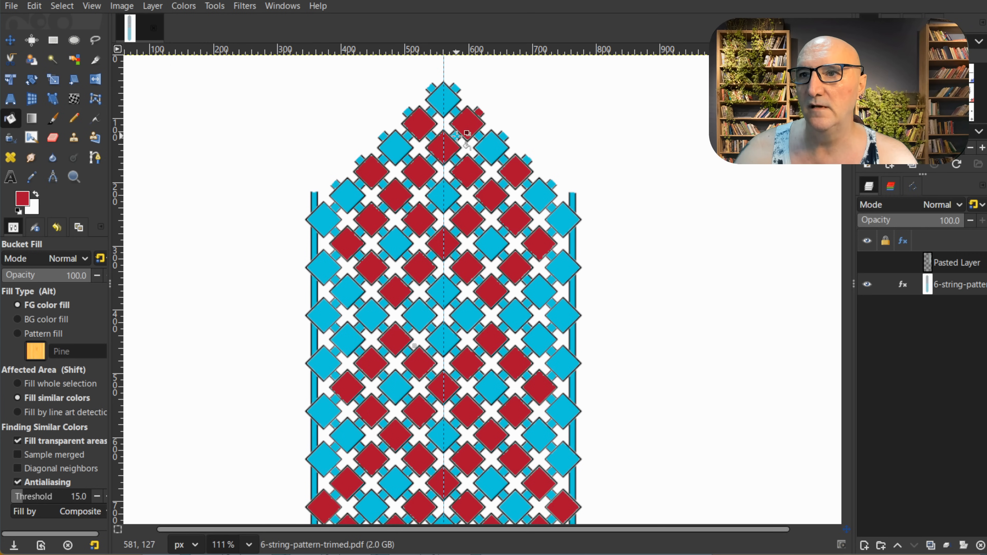
Fill the small connectors red along the tip's diagonal from the centre guide outwards right, plus one on the tip's right edge
left_click(457, 158)
left_click(479, 183)
left_click(504, 207)
left_click(528, 231)
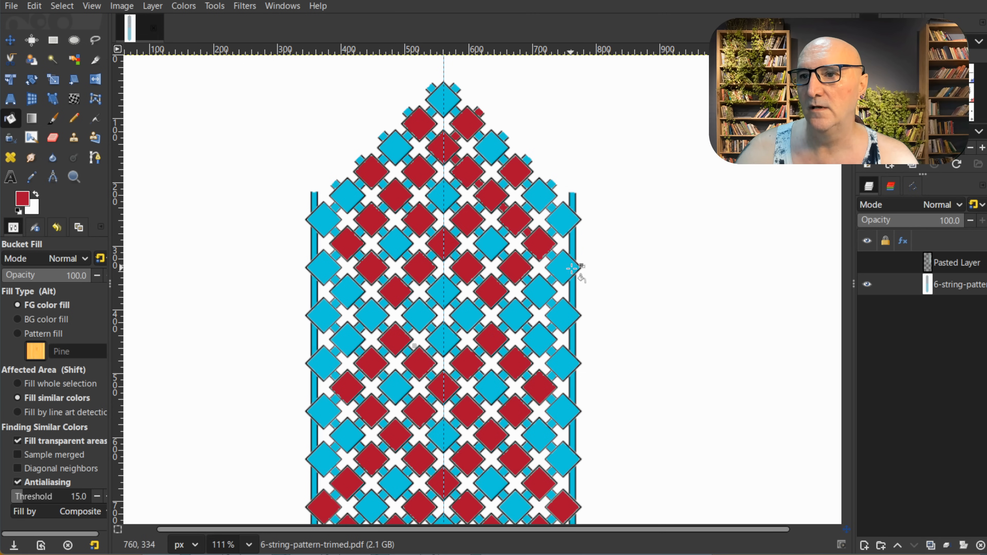
left_click(527, 160)
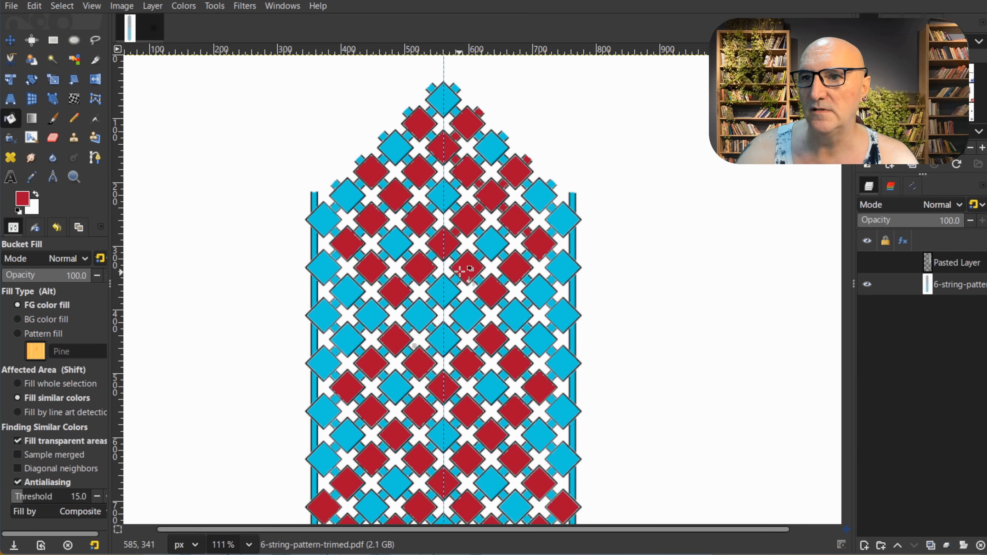
Fill the connectors red on the topmost motif's lower right diagonals, towards the right border and across the gap to the middle motif
left_click(455, 255)
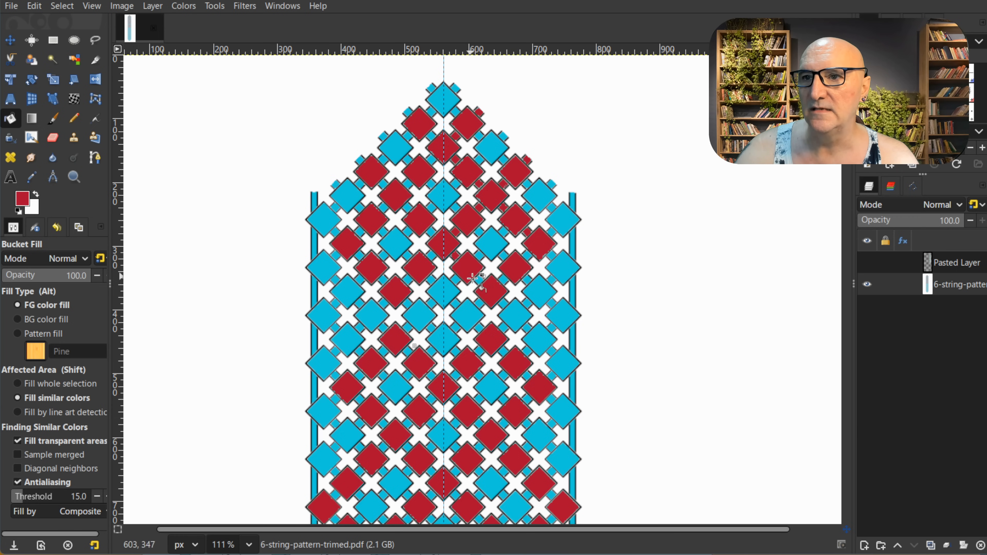
left_click(478, 279)
left_click(503, 304)
left_click(503, 327)
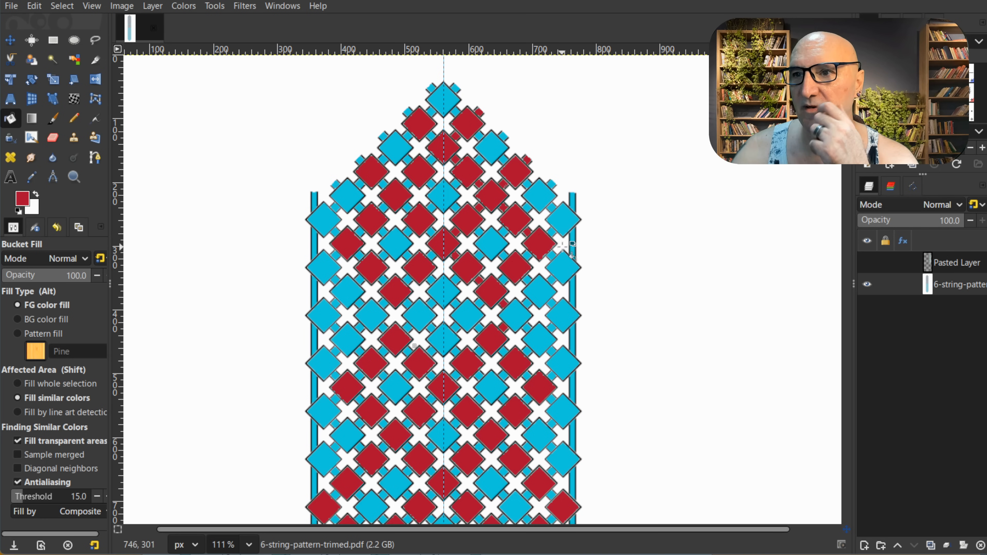
left_click(551, 233)
left_click(527, 256)
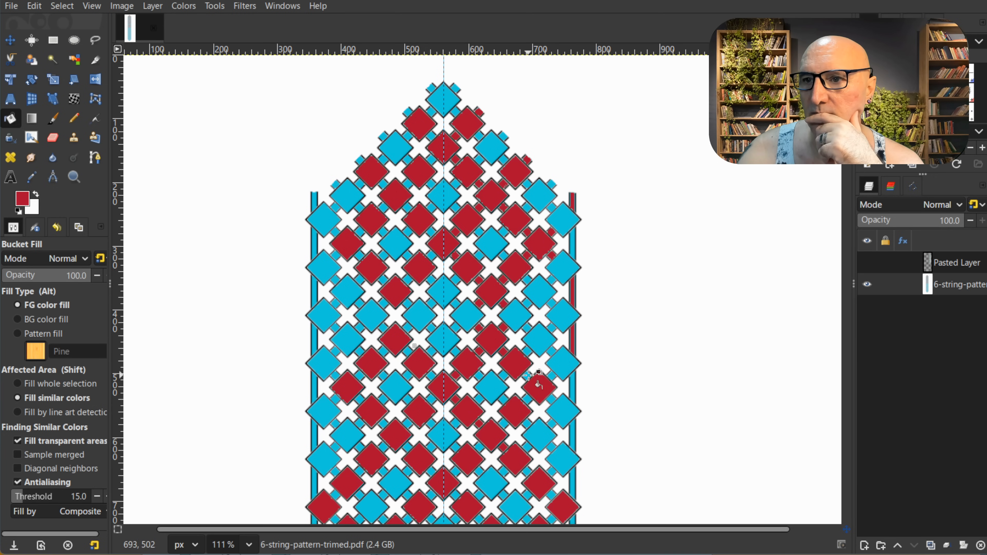
Fill the connectors red in the middle motif's right half, including the long diagonal from the right border back to the centre guide
scroll(529, 372, "down", 3)
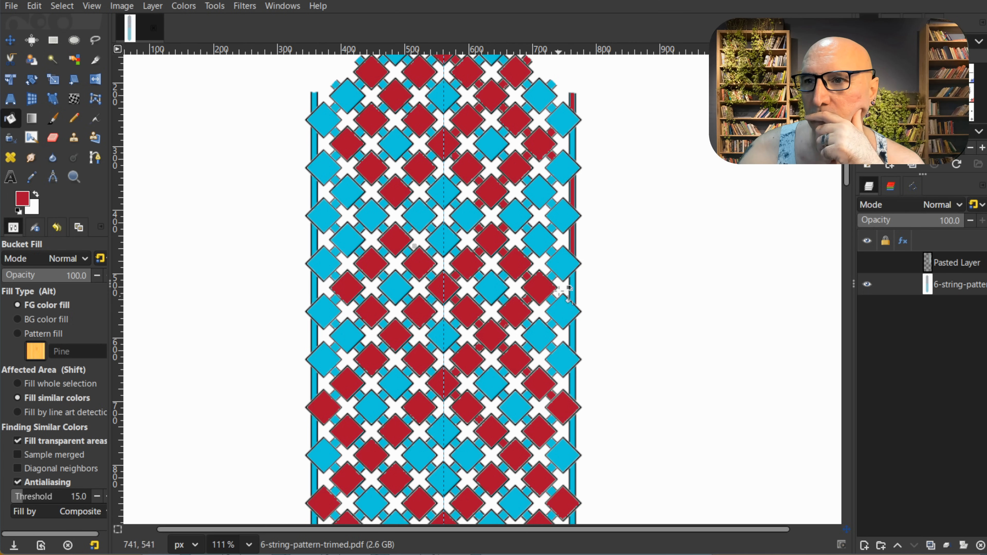
scroll(562, 283, "down", 4)
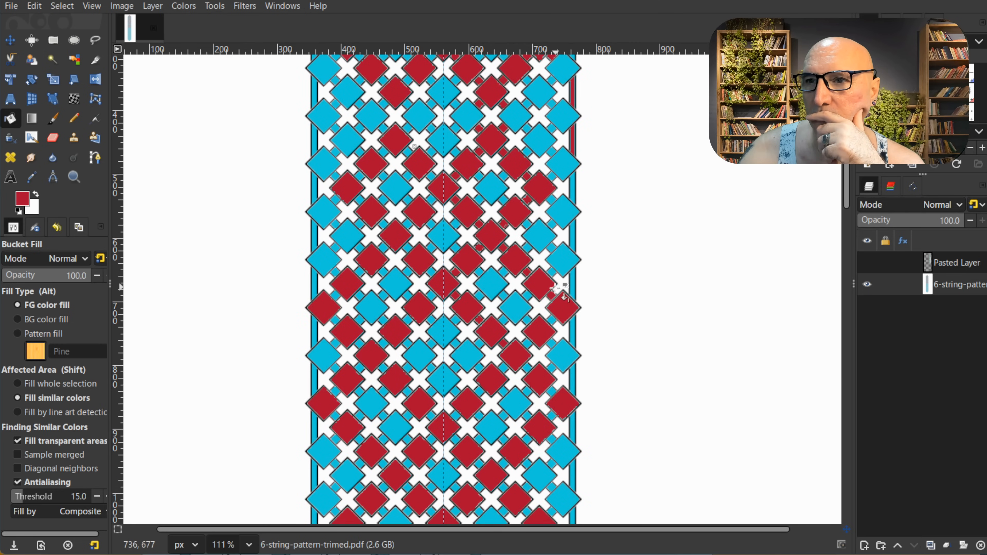
left_click(554, 320)
left_click(526, 344)
left_click(502, 366)
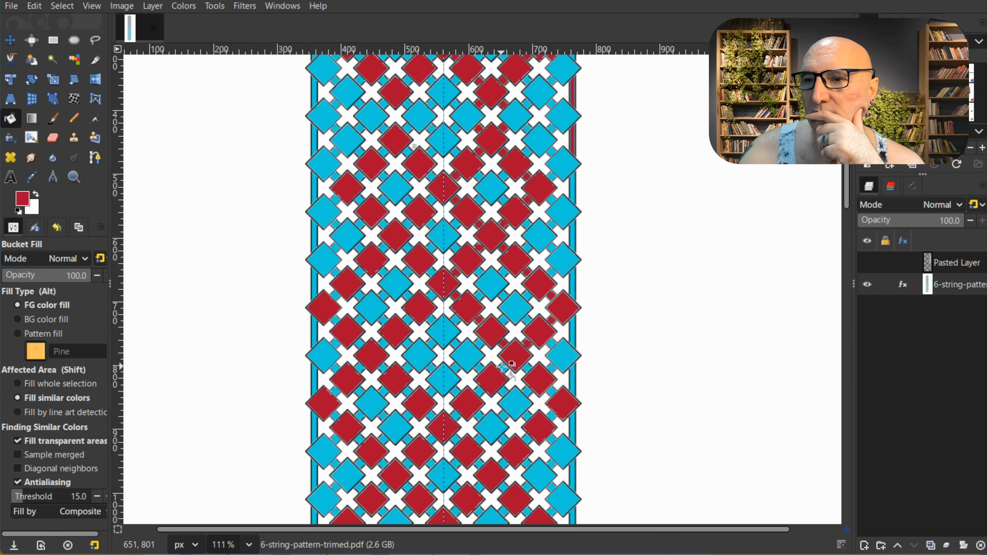
left_click(480, 391)
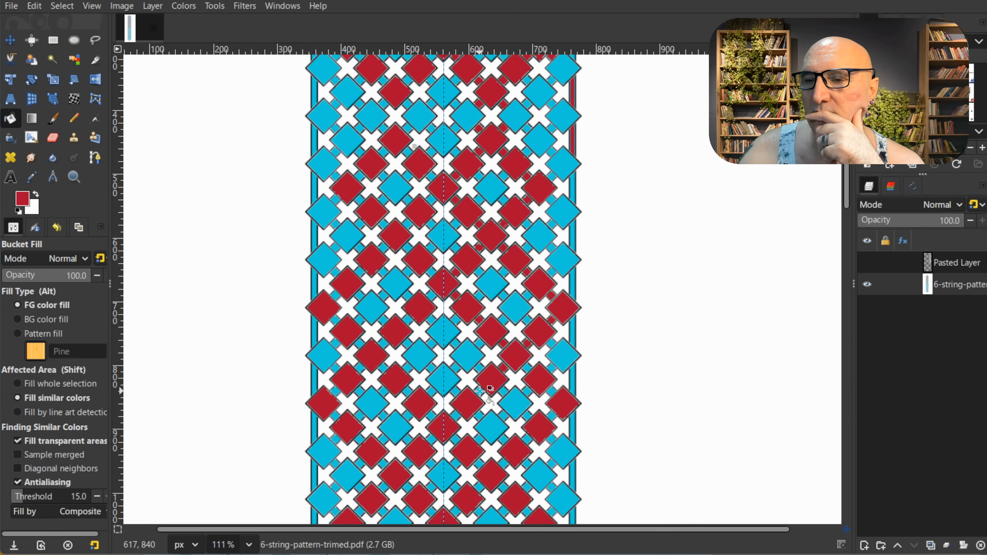
left_click(456, 415)
left_click(455, 438)
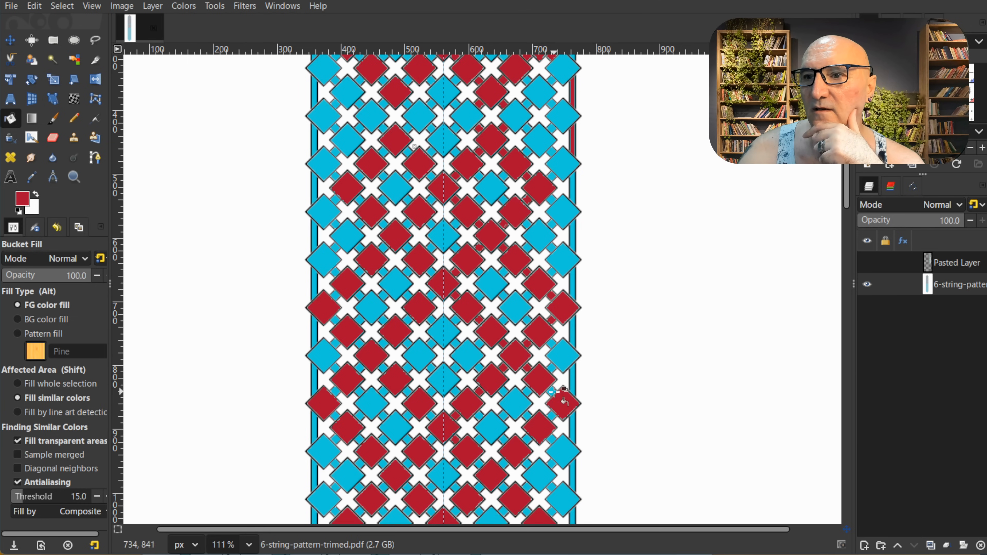
Fill the connectors red around the middle motif's lower right loop and across the gap to the lowest motif
scroll(546, 407, "down", 5)
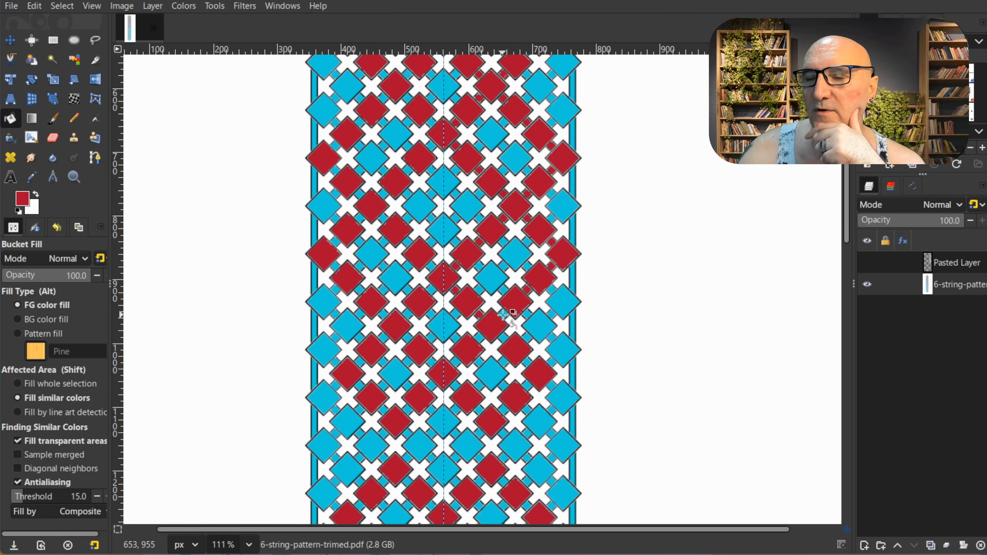
left_click(466, 398)
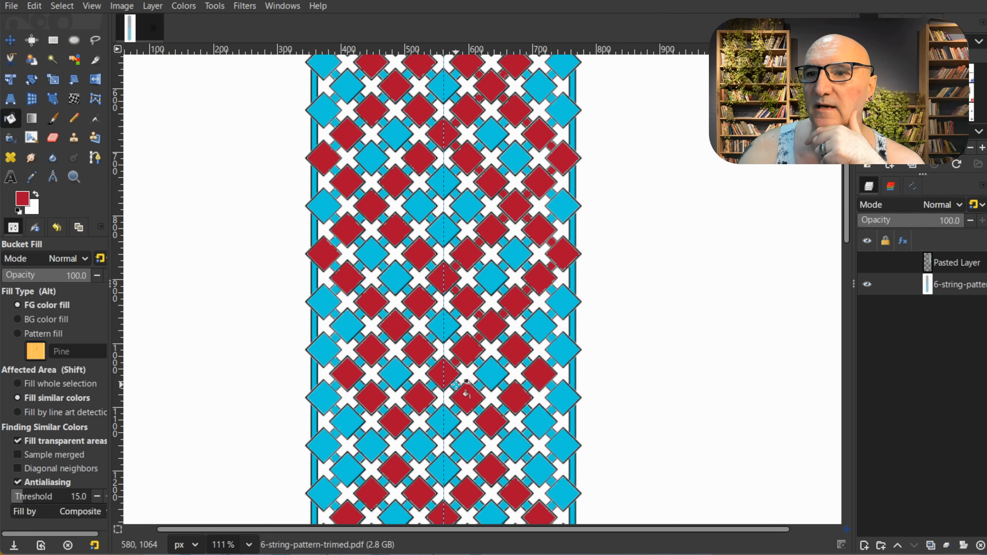
left_click(504, 432)
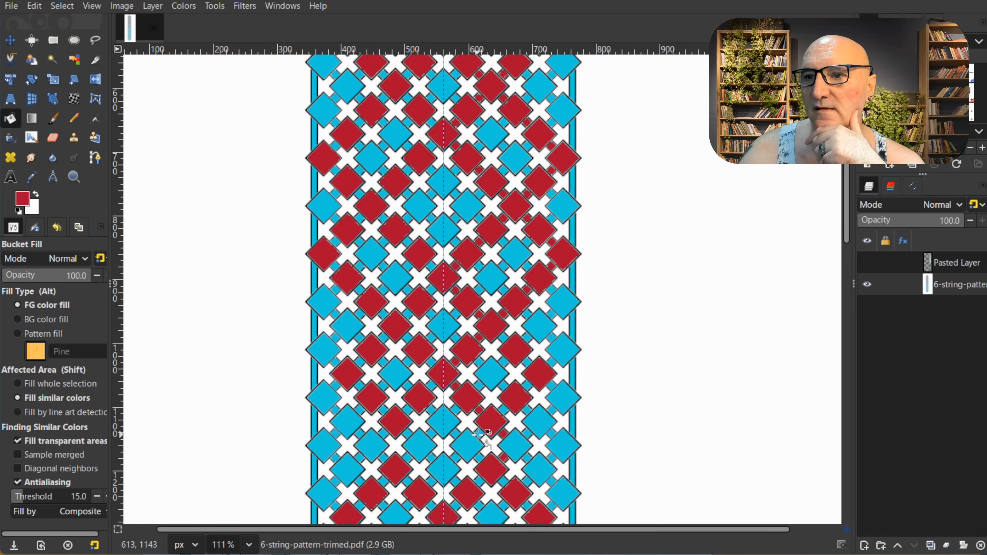
left_click(476, 455)
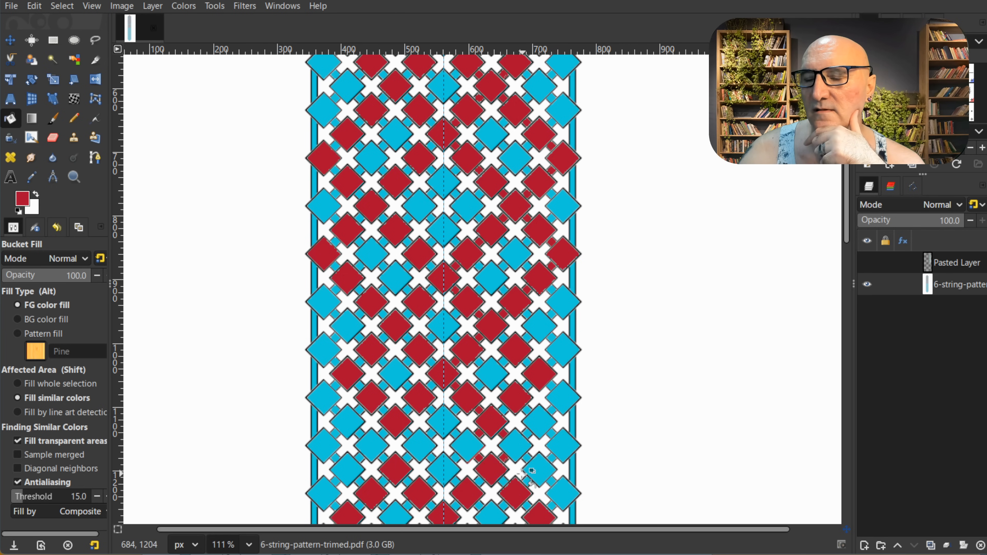
scroll(508, 443, "down", 3)
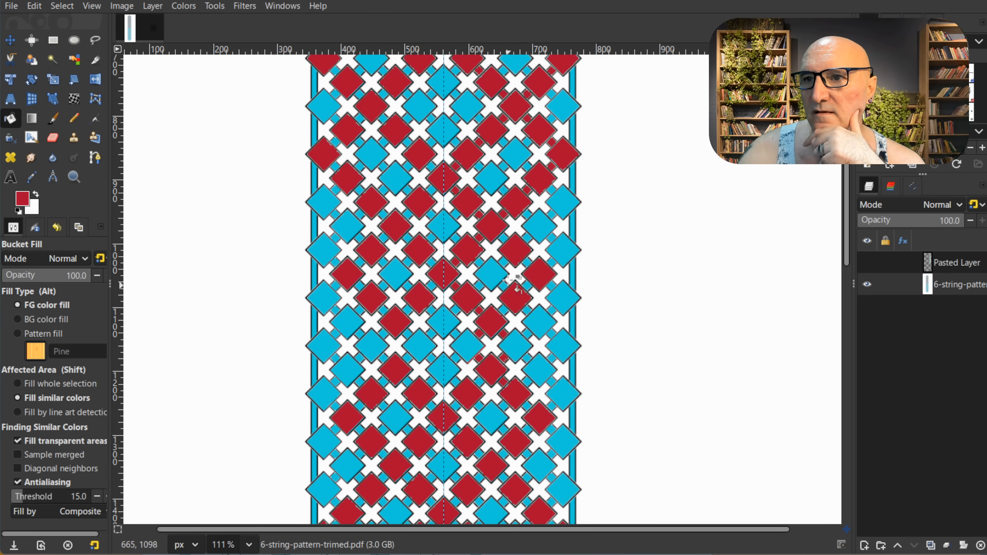
left_click(528, 260)
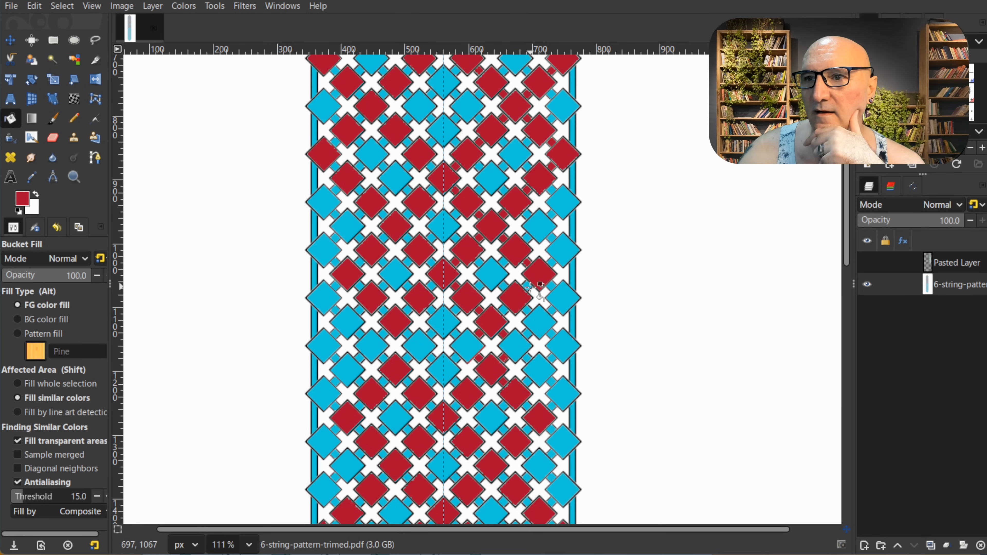
left_click(527, 287)
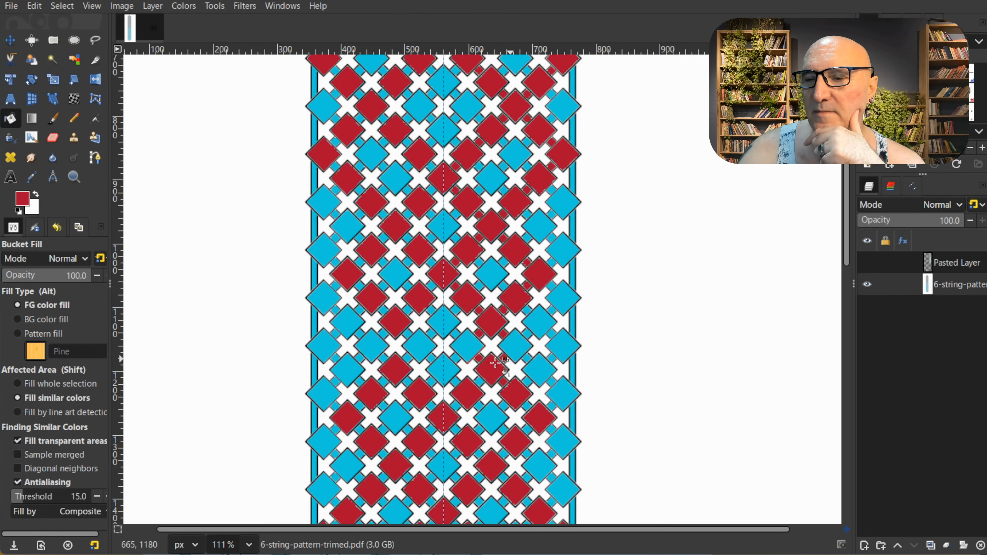
Fill the connectors red around the upper right loop of the lowest motif
left_click(478, 382)
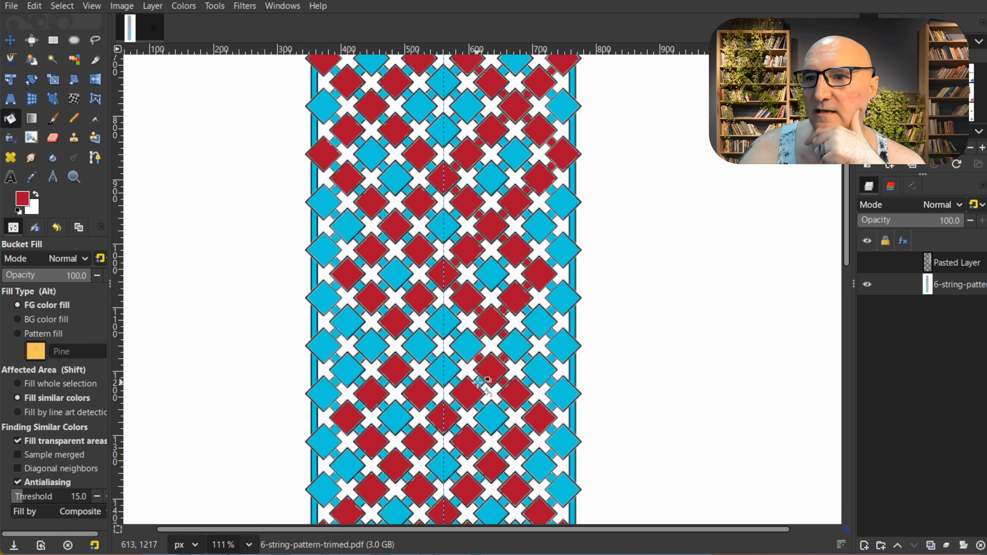
left_click(456, 407)
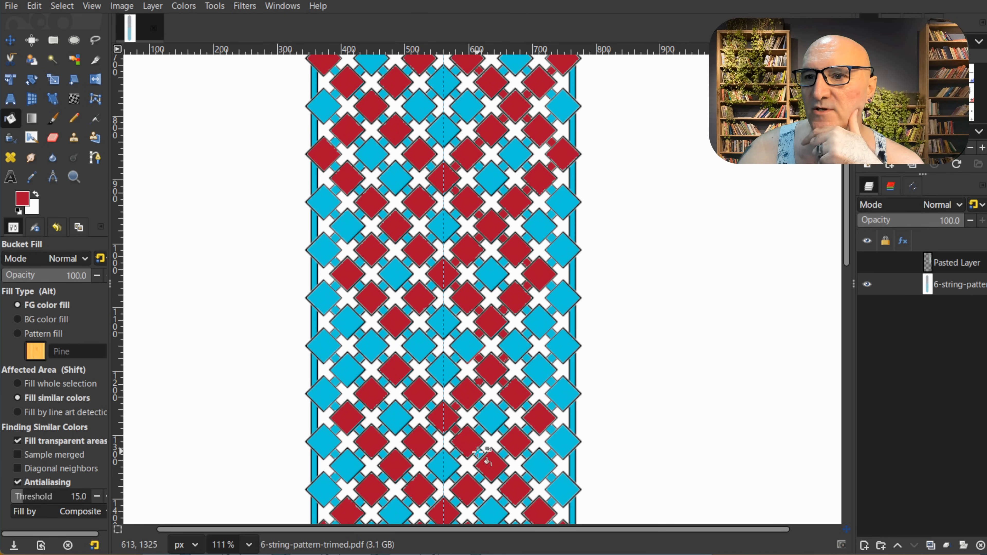
left_click(526, 429)
left_click(503, 454)
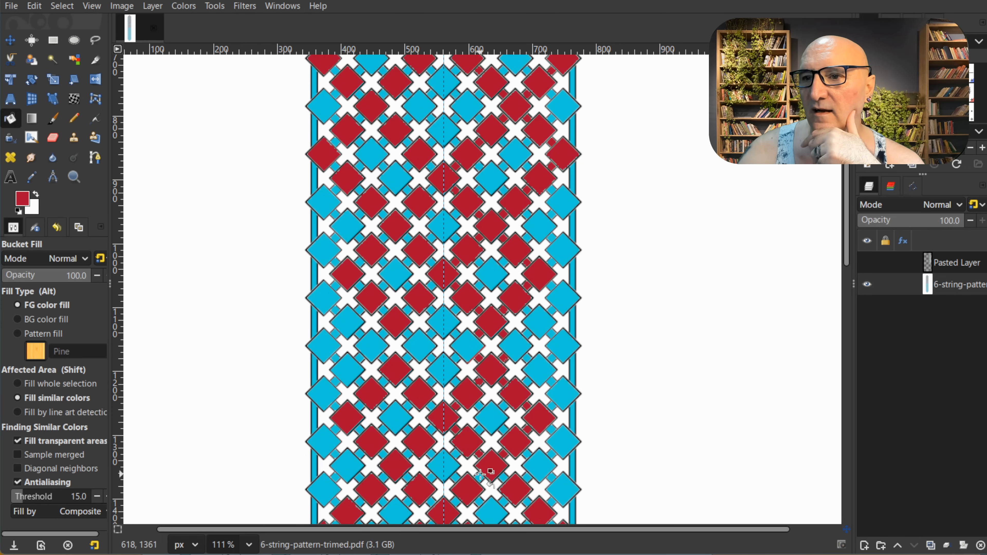
Fill the lowest motif's remaining right-half connectors red: the diagonal from the centre guide to the horizontal guide and those towards the right border
scroll(505, 411, "down", 5)
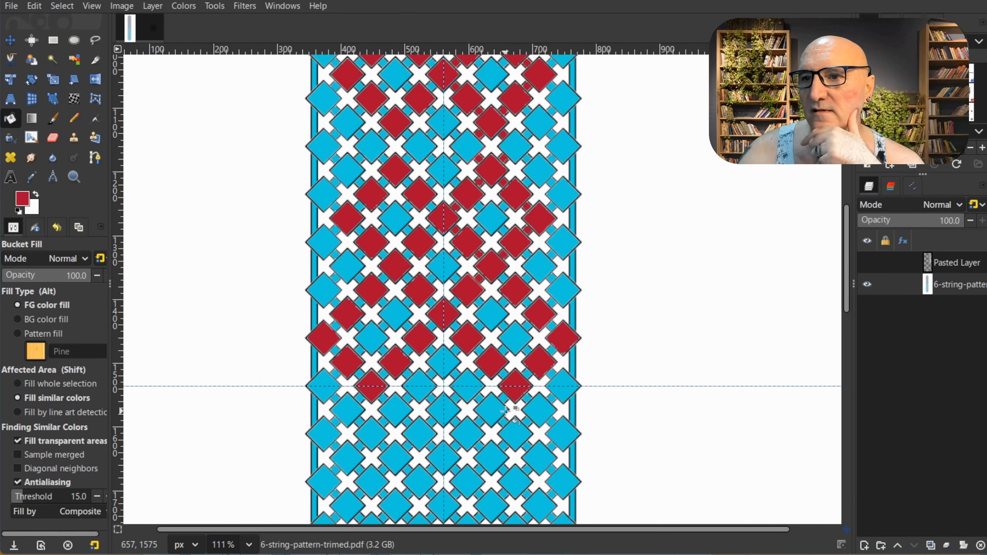
left_click(457, 326)
left_click(479, 349)
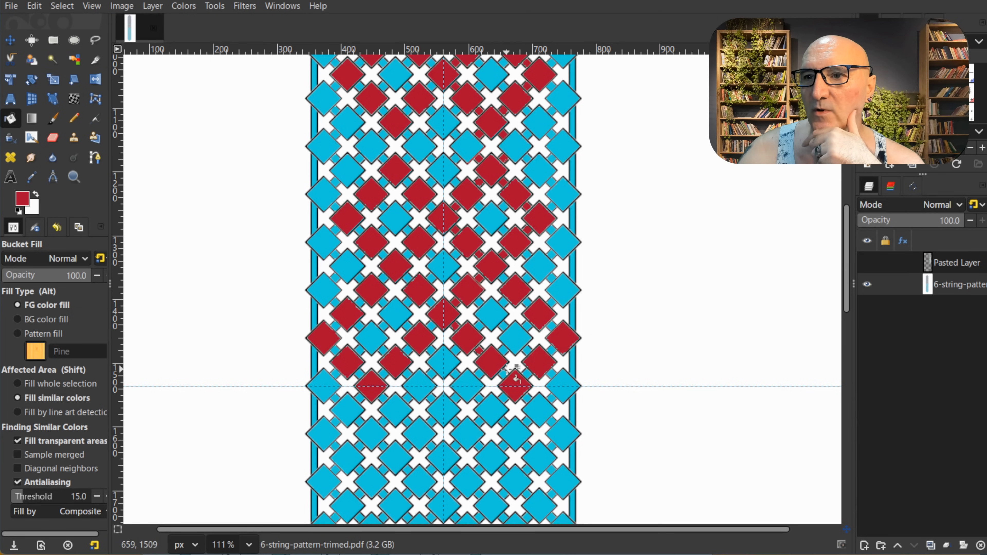
left_click(505, 373)
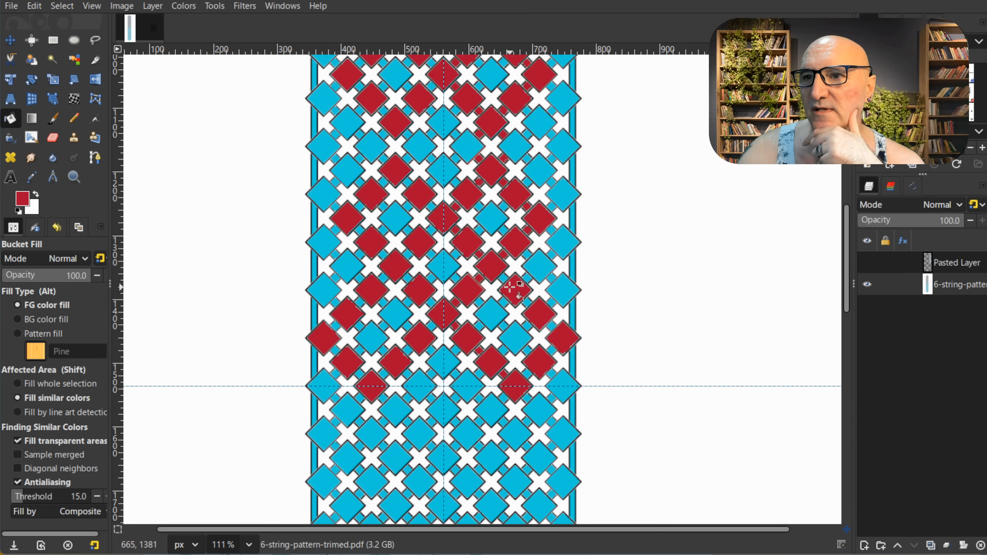
left_click(529, 302)
left_click(552, 327)
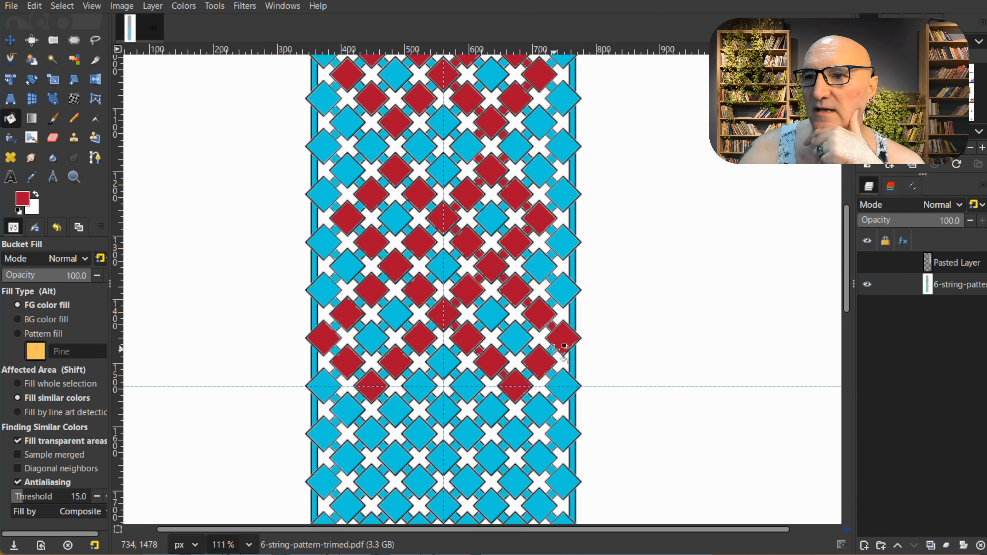
left_click(552, 351)
Fill the outer edge connectors and the matching right border strip segments red alongside the middle and lowest motifs
scroll(536, 366, "up", 8)
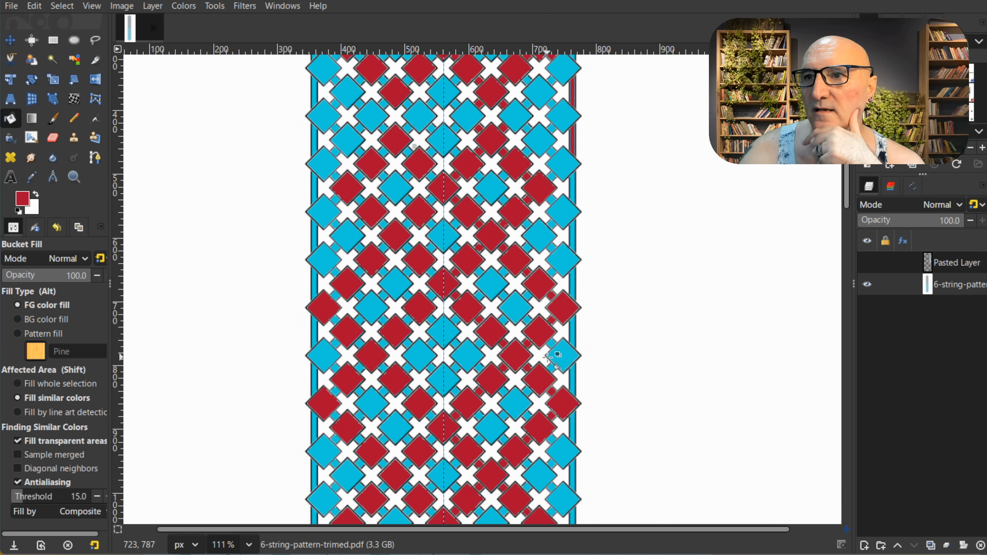
left_click(552, 177)
left_click(552, 200)
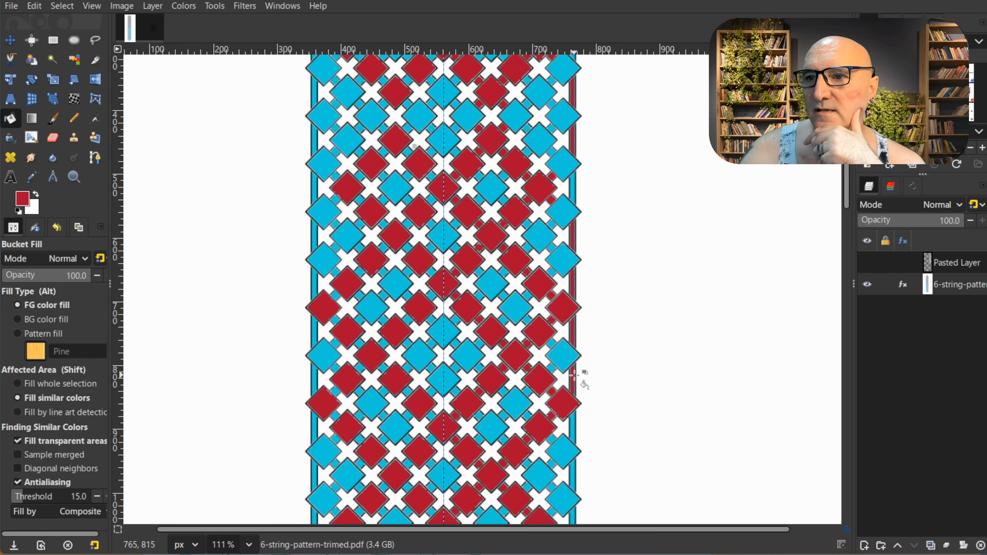
scroll(562, 316, "down", 5)
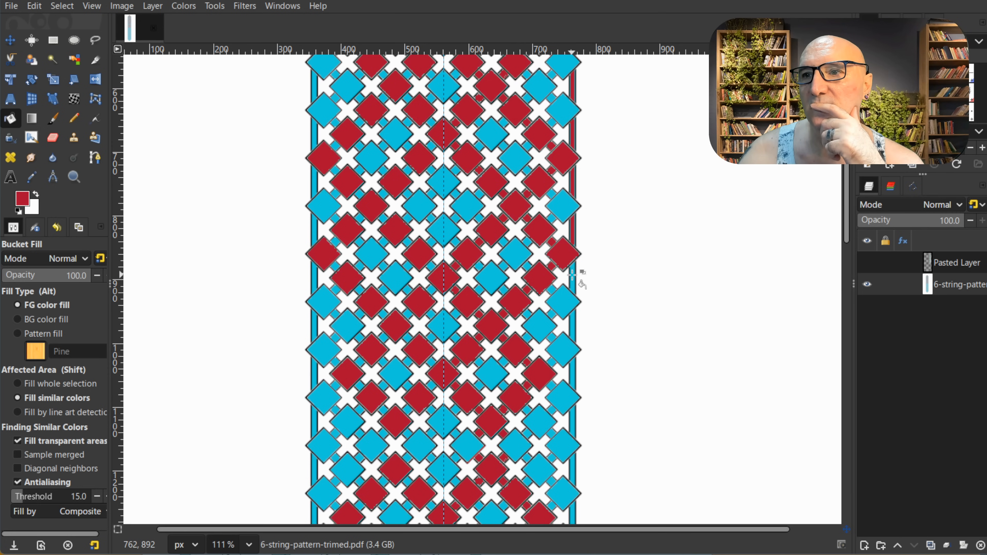
left_click(571, 320)
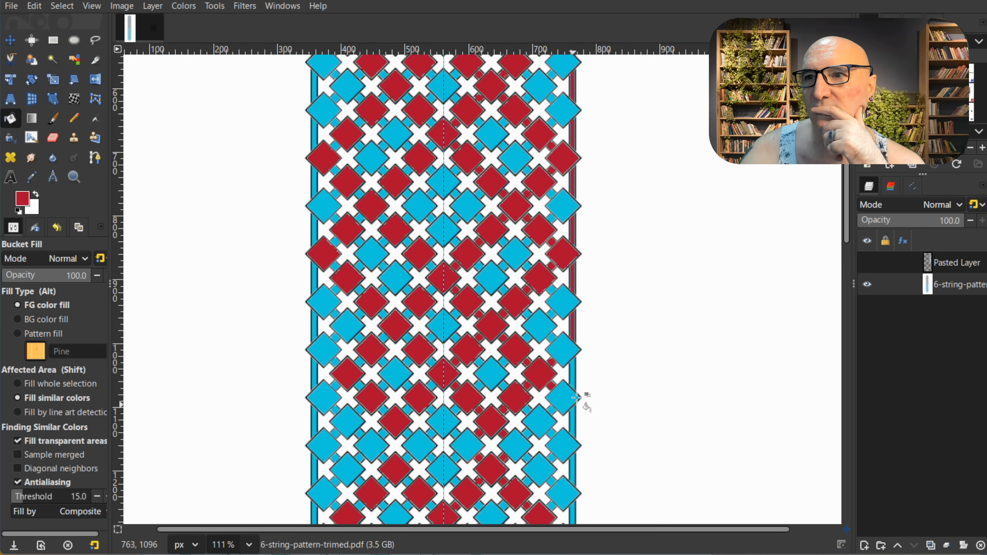
scroll(591, 363, "down", 3)
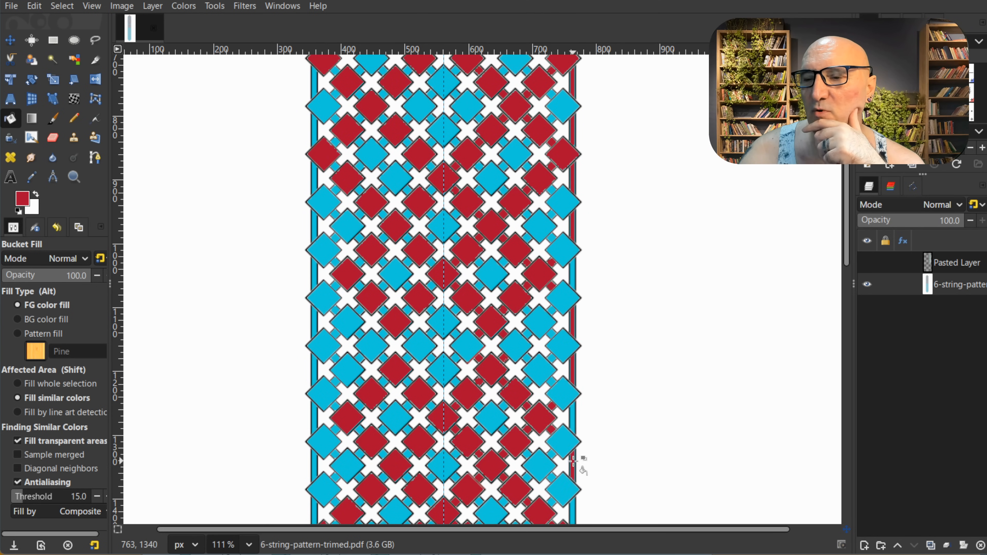
scroll(575, 459, "down", 5)
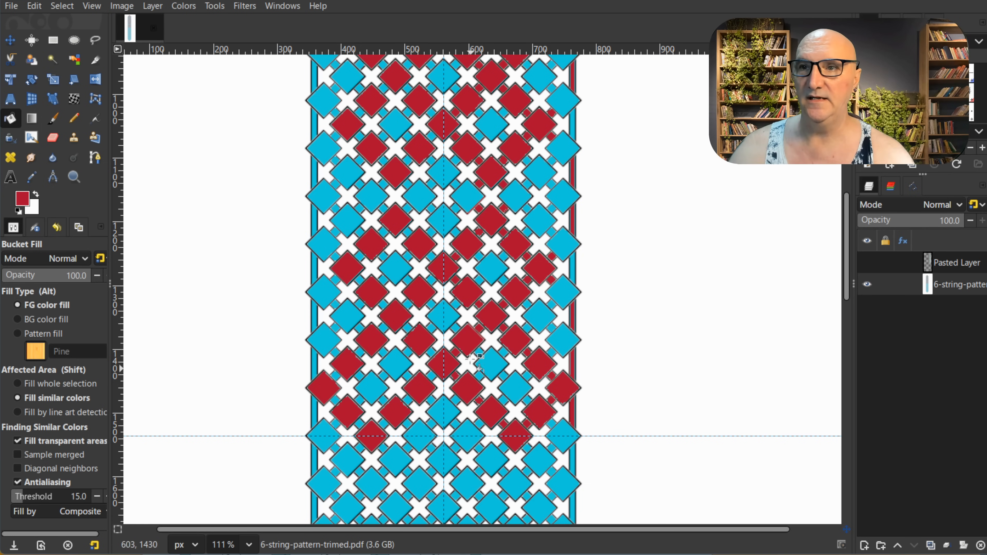
scroll(473, 361, "down", 2)
scroll(486, 327, "up", 5)
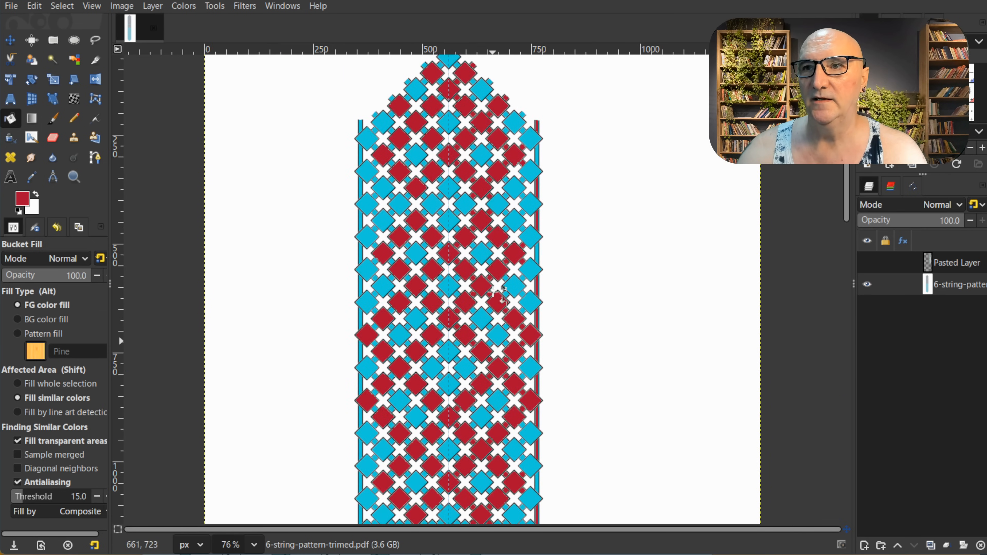
Select all the blue areas of the knot pattern by colour
scroll(486, 291, "down", 1)
scroll(476, 288, "down", 3)
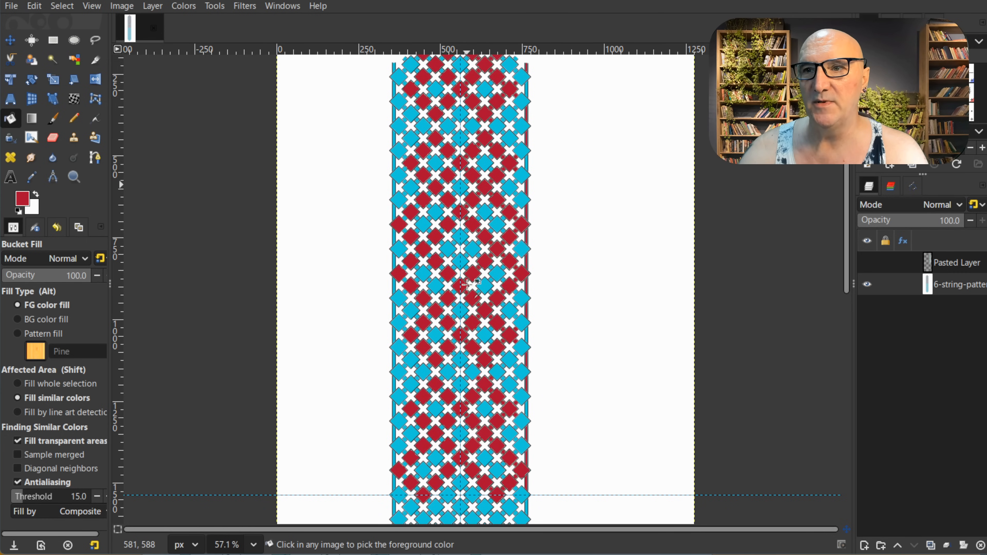
scroll(471, 284, "down", 1)
scroll(499, 270, "up", 1)
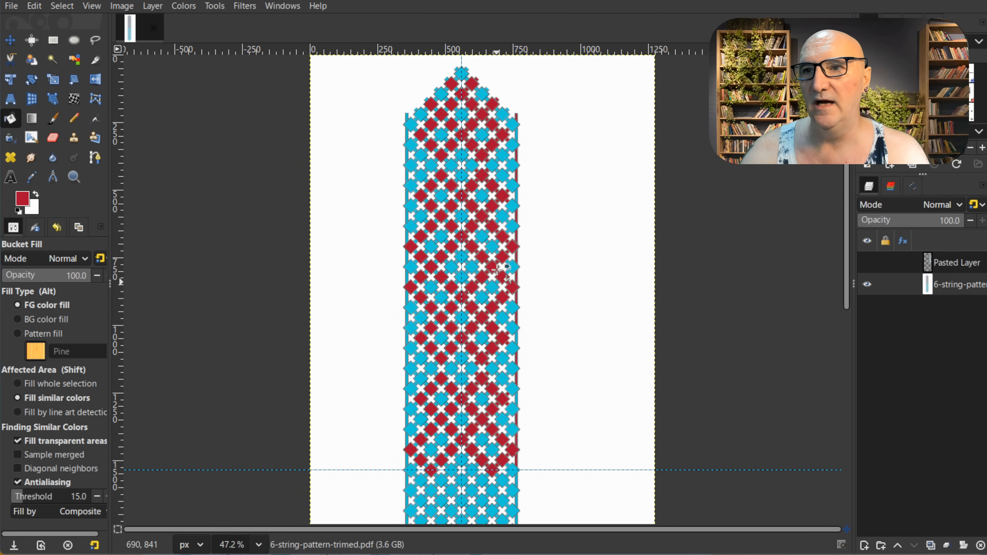
left_click(74, 59)
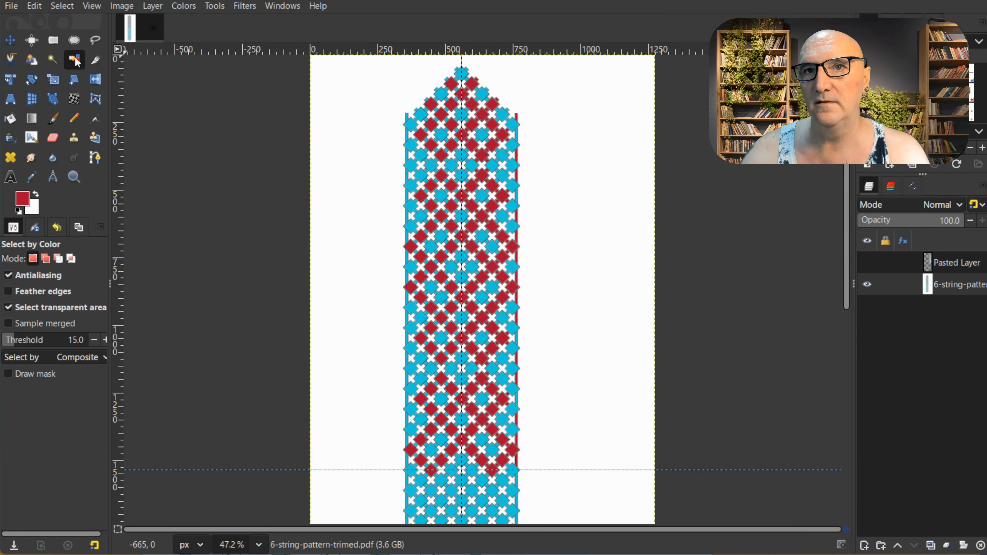
scroll(471, 278, "up", 3)
scroll(470, 275, "up", 3)
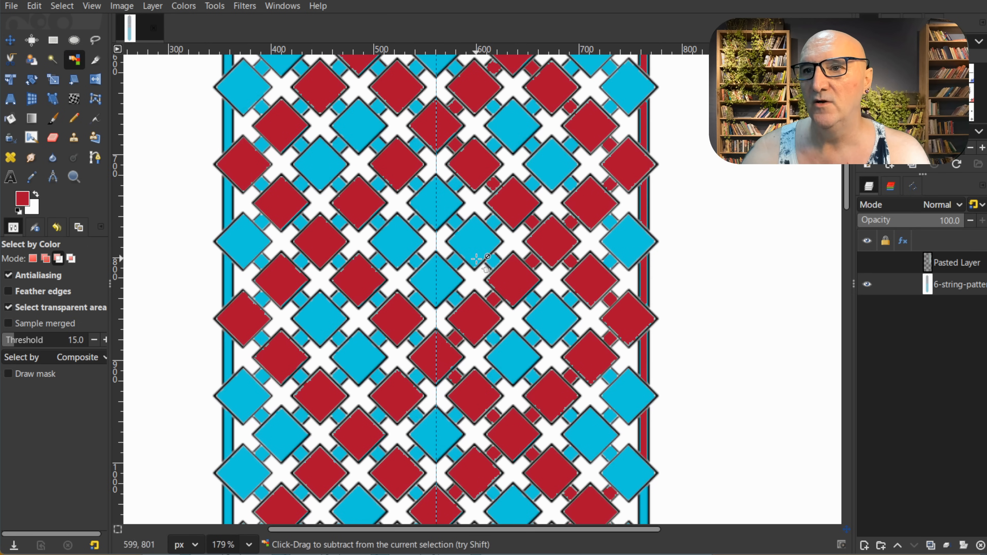
left_click(477, 242)
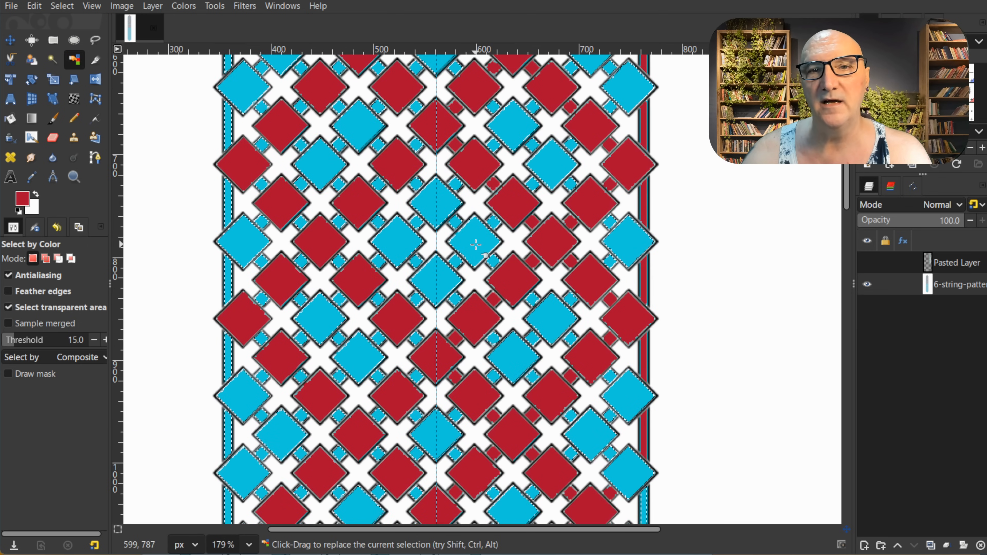
Change the foreground colour to light grey, c6c1c2
scroll(471, 313, "up", 10)
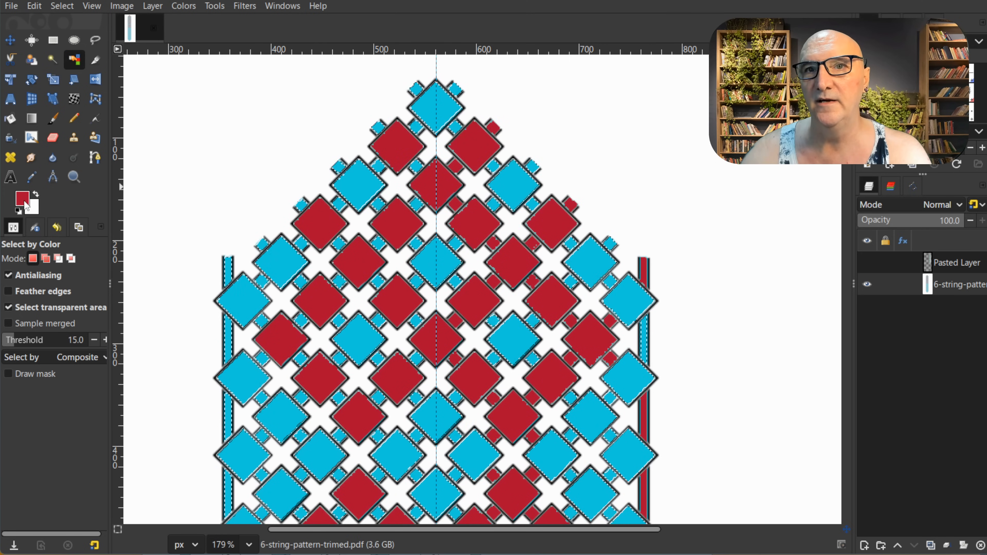
left_click(22, 203)
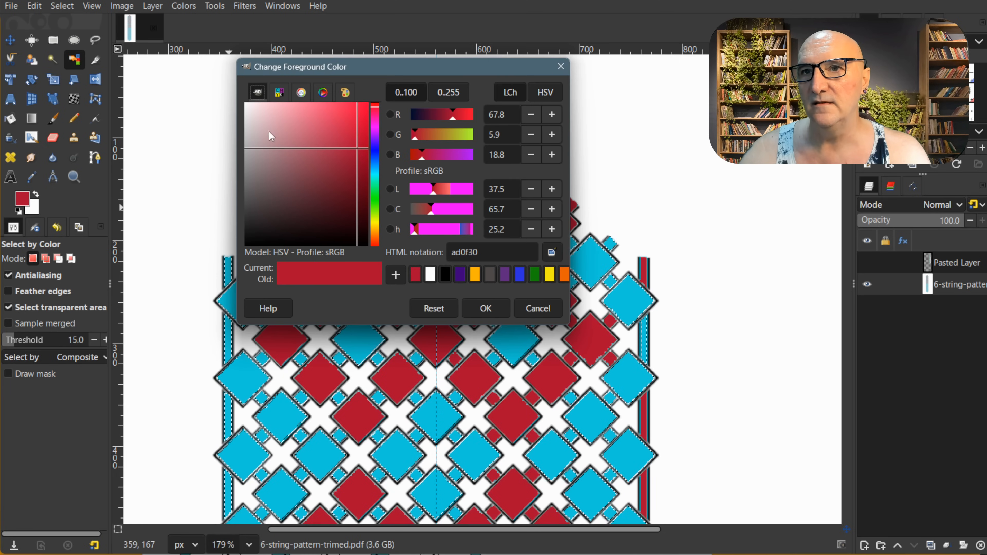
left_click_drag(251, 120, 248, 136)
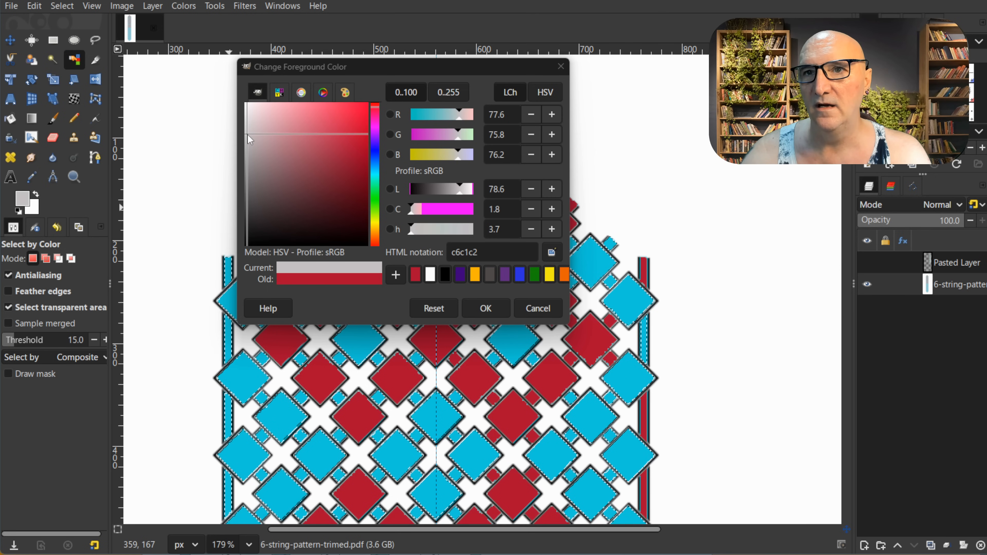
left_click(486, 308)
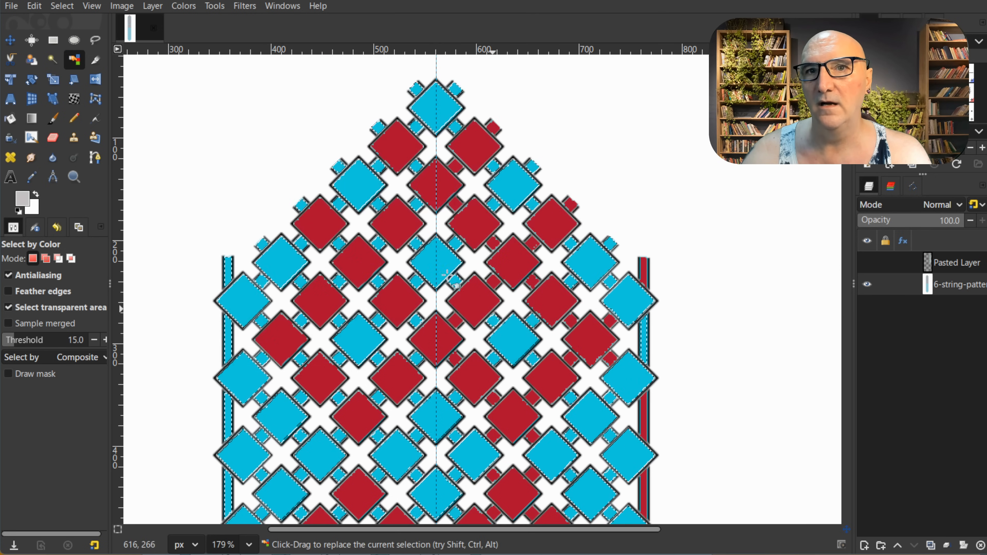
Bucket-fill the whole selection of blue areas with the light grey foreground colour
key("shift+b")
left_click(23, 383)
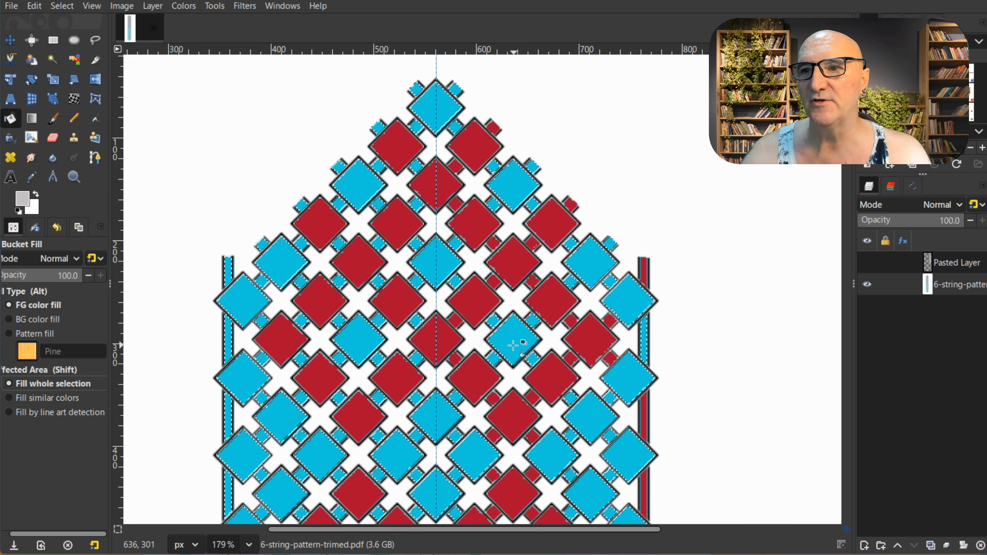
left_click(513, 345)
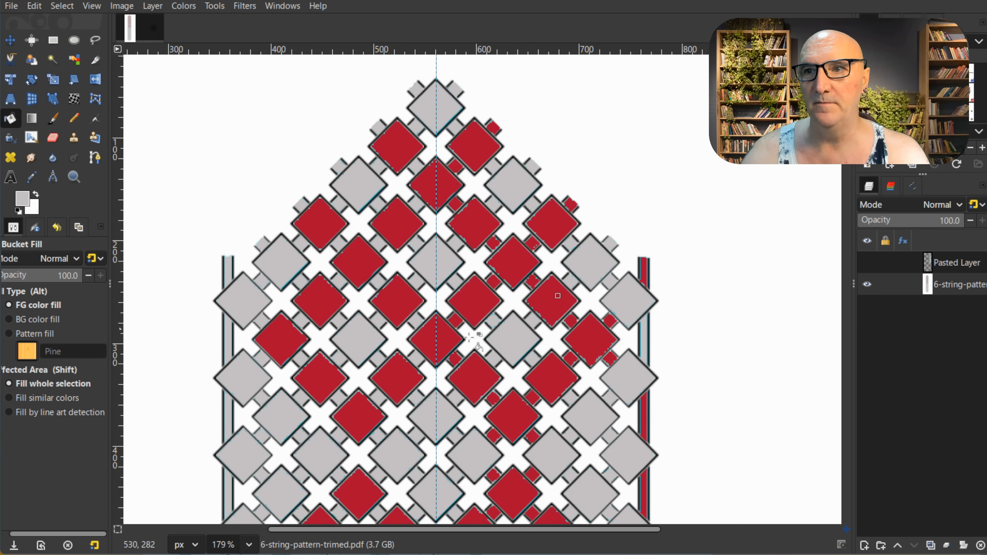
scroll(585, 320, "down", 3)
scroll(581, 318, "up", 3)
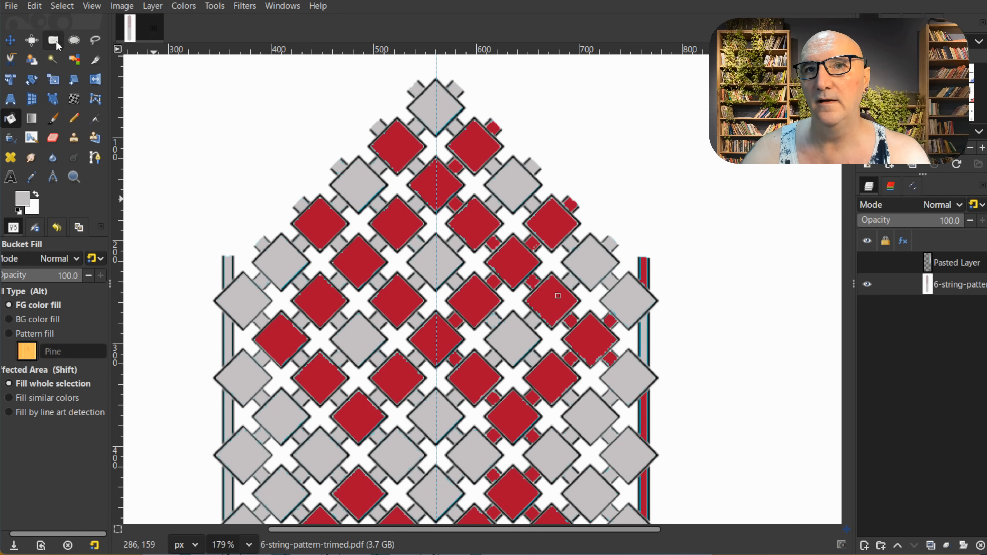
Copy the pattern's right half between the centre and horizontal guides, about 278 × 1515 px, and paste it as a new layer
left_click(53, 41)
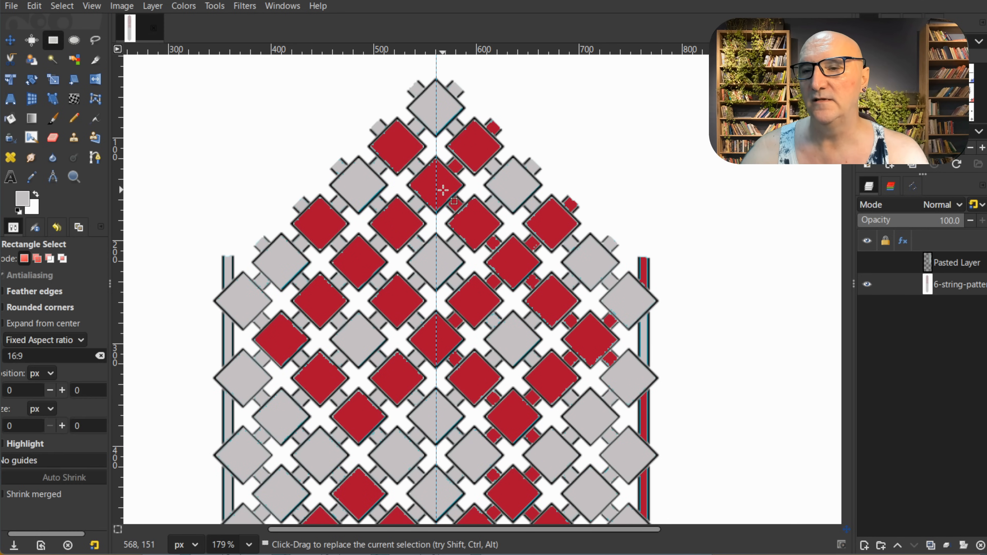
scroll(442, 190, "down", 4)
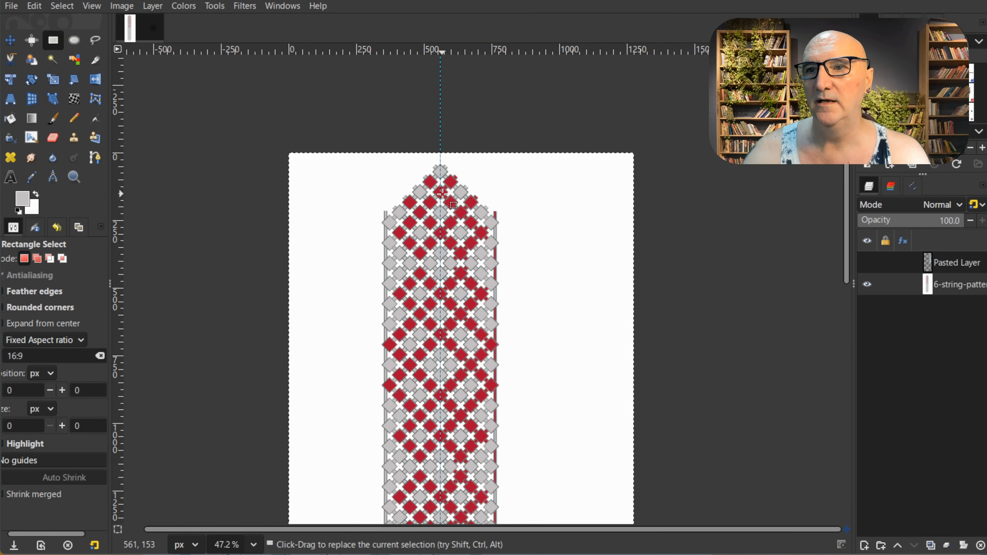
scroll(442, 193, "down", 5)
left_click_drag(515, 59, 440, 467)
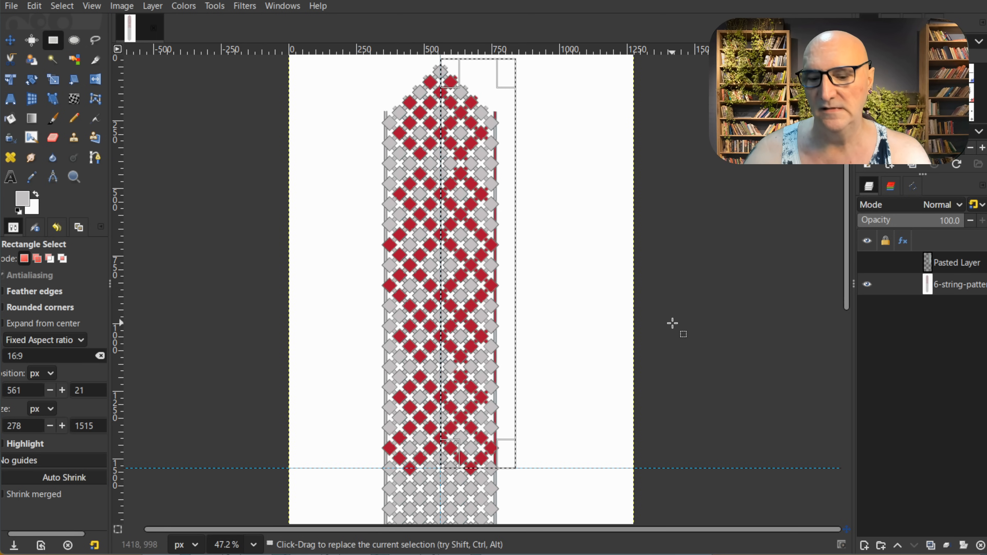
key("ctrl+c")
key("ctrl+v")
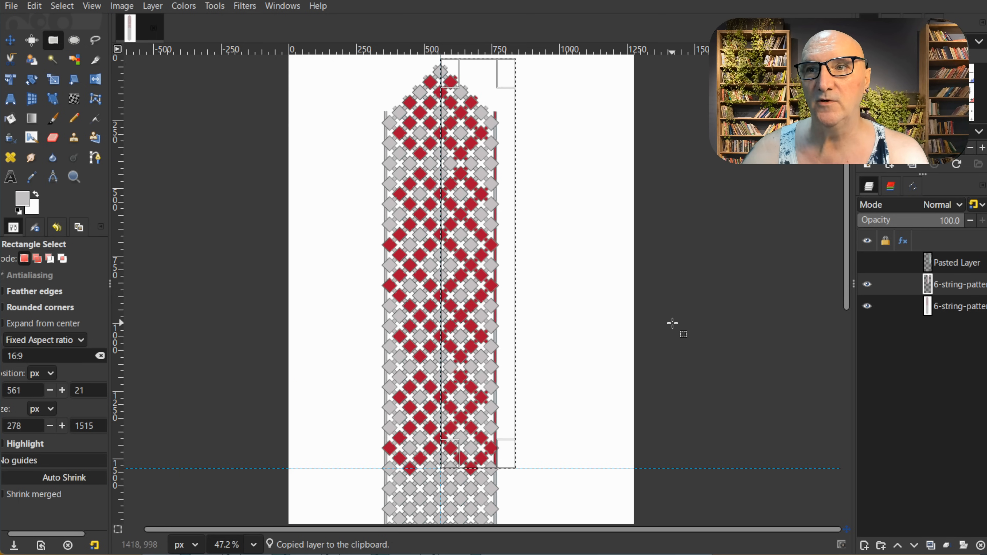
Flip the pasted half horizontally about the vertical centre guide, anchor it, and merge it down into the pattern layer
left_click(96, 79)
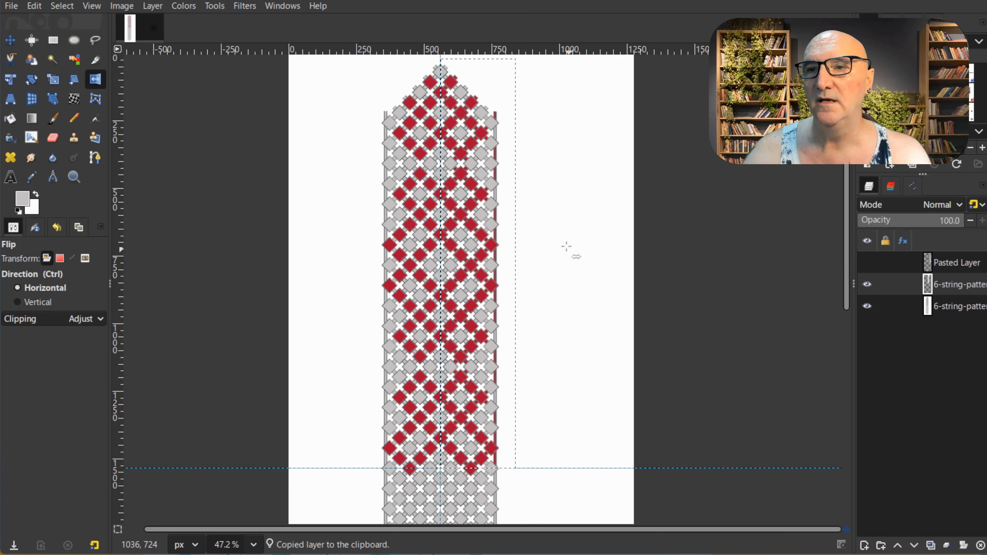
left_click(440, 233)
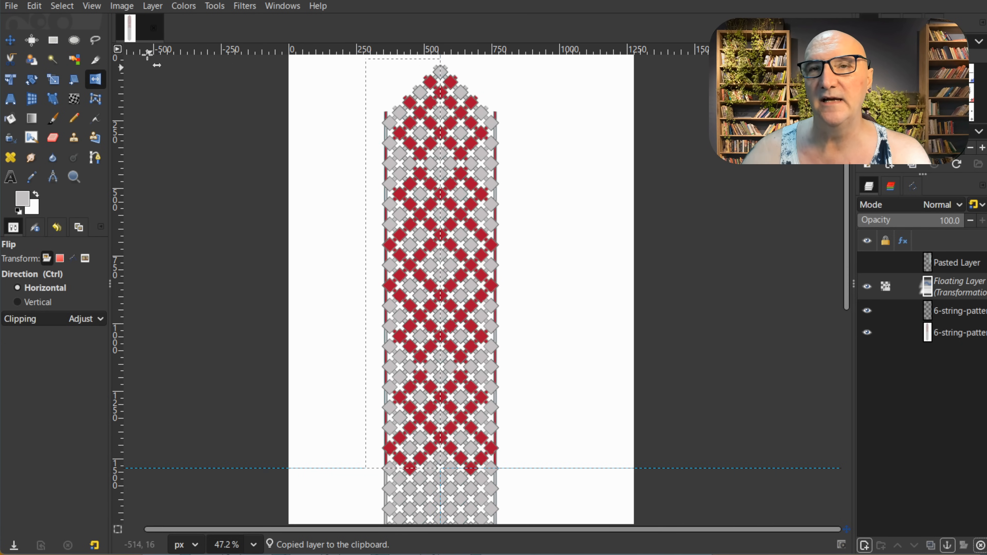
left_click(150, 7)
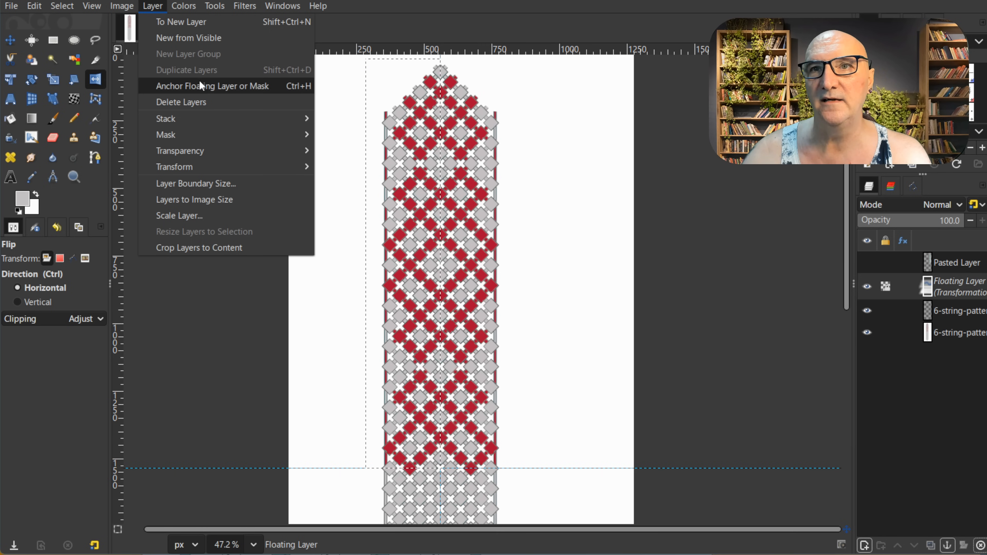
left_click(199, 82)
left_click(151, 7)
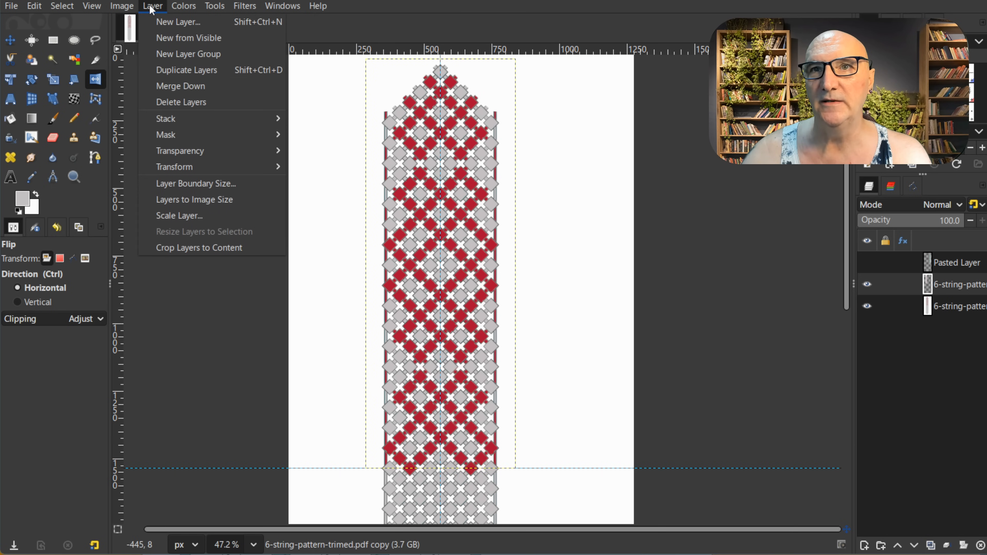
left_click(194, 86)
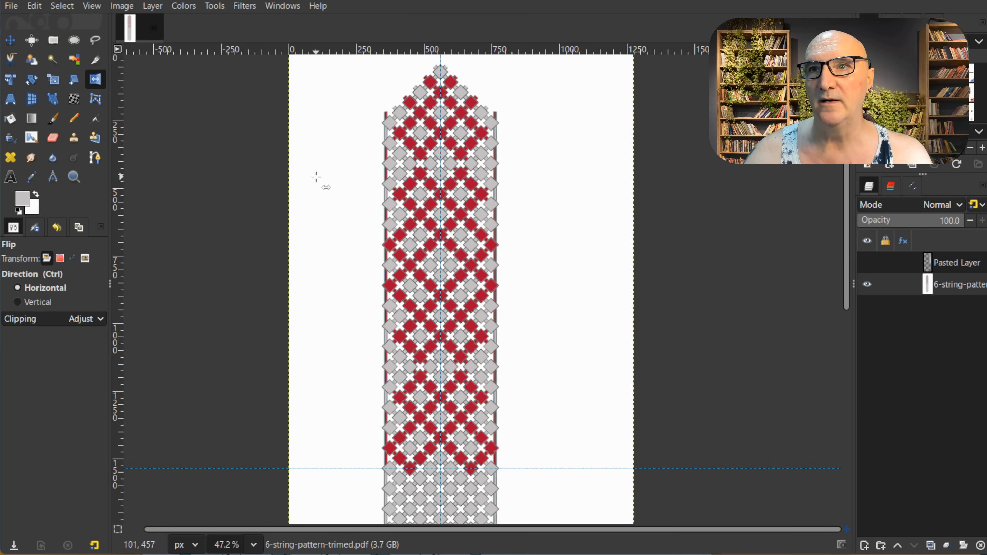
Copy the full-width pattern above the horizontal guide, about 534 × 1525 px, and paste it as a new layer
left_click(51, 44)
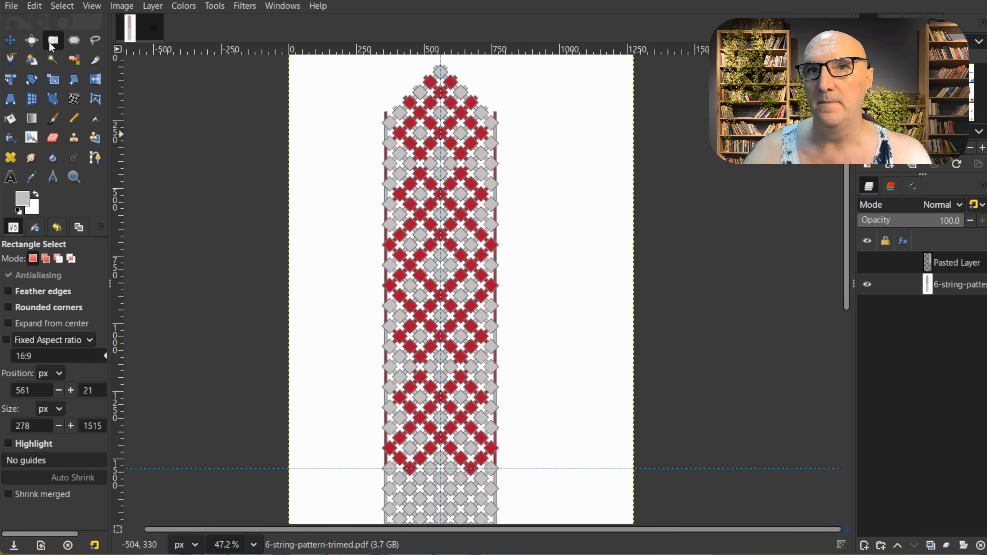
left_click_drag(368, 57, 511, 470)
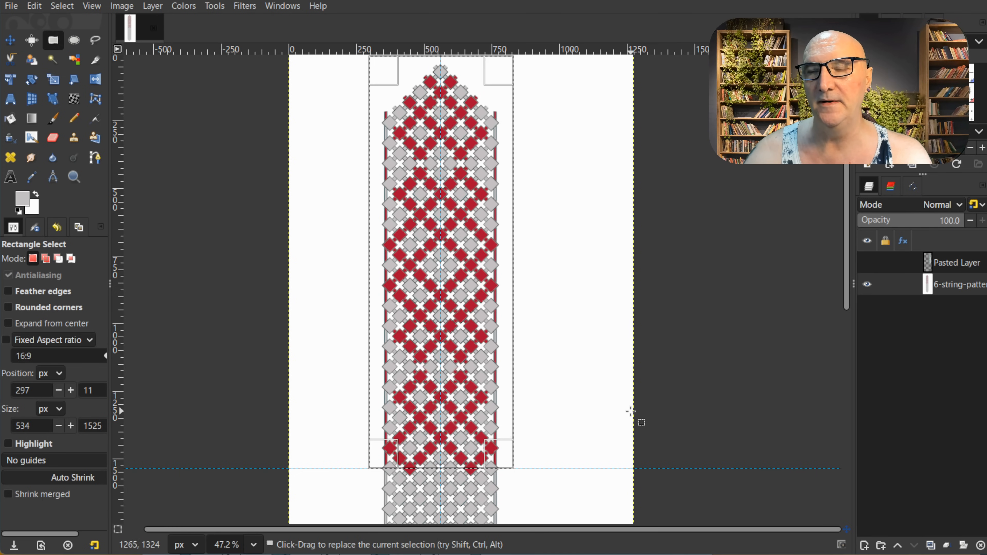
key("ctrl")
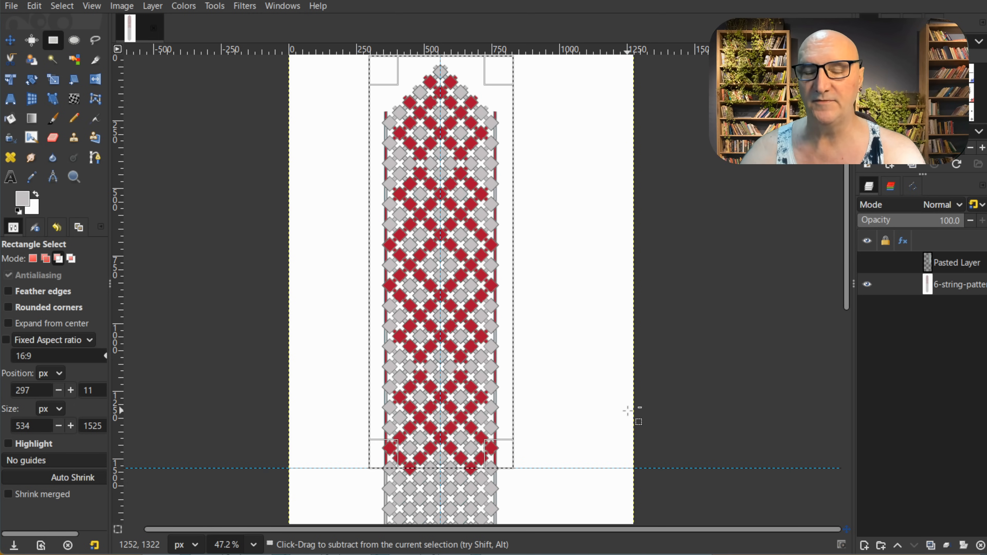
key("ctrl+c")
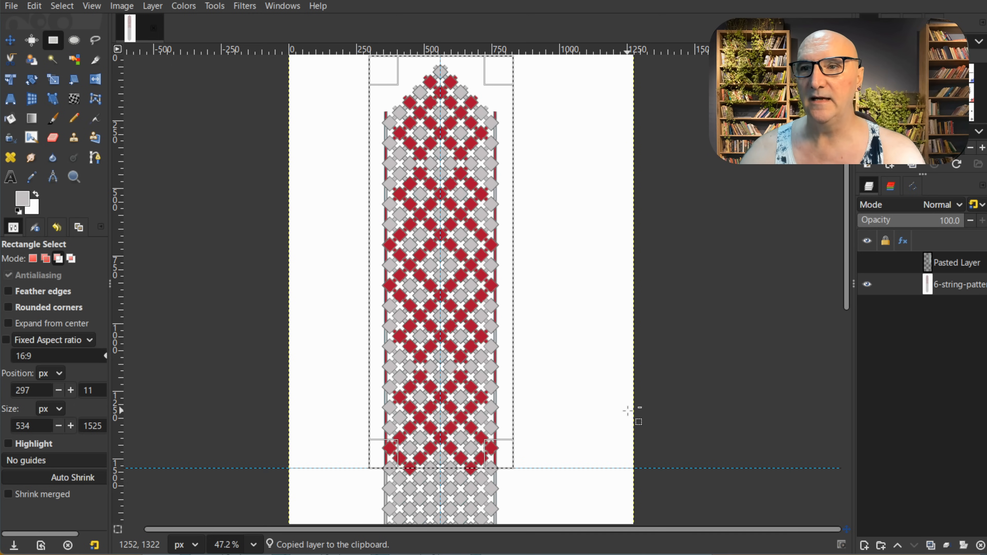
key("ctrl+v")
Flip the pasted upper pattern vertically about the horizontal guide, anchor it, and merge it down into the pattern layer
key("shift+f")
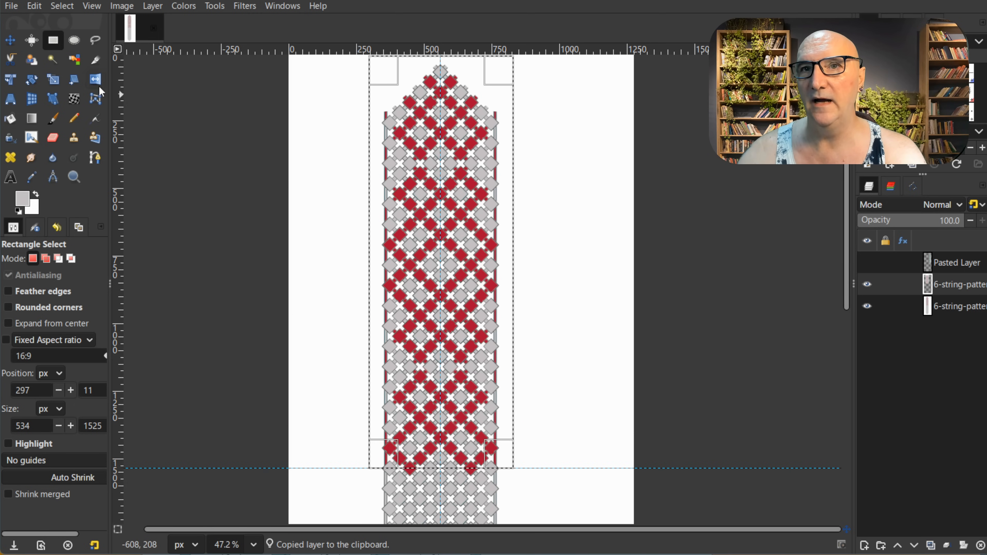
left_click(468, 469)
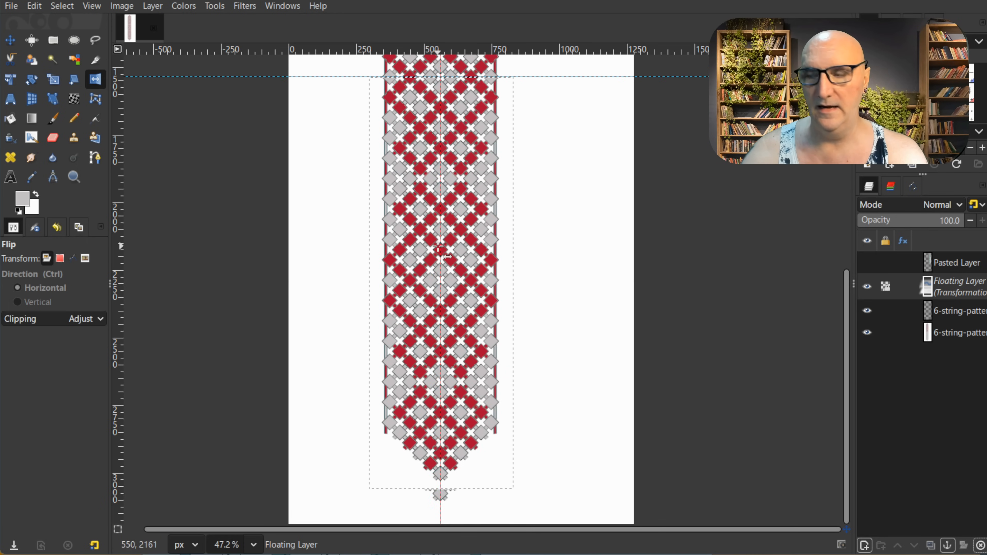
left_click(153, 7)
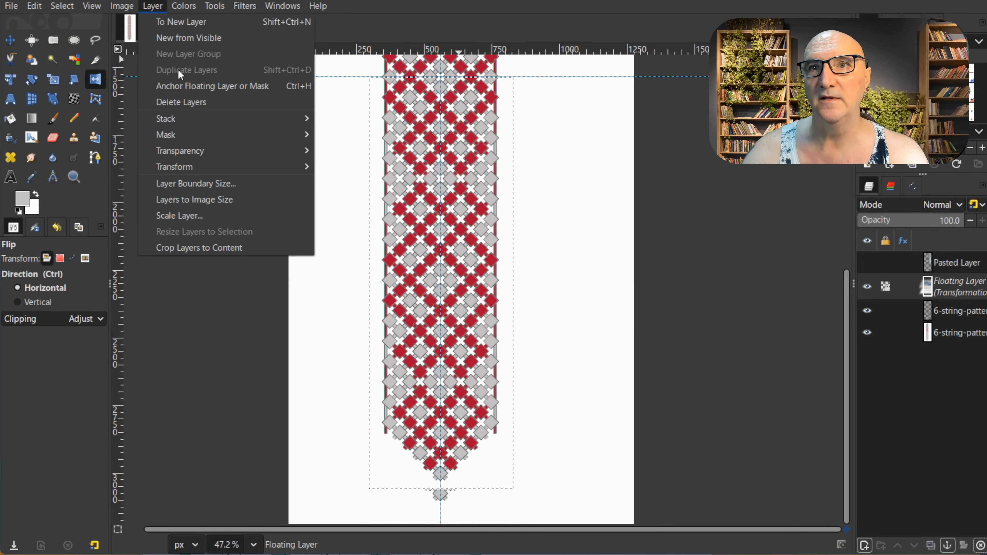
left_click(184, 83)
left_click(155, 6)
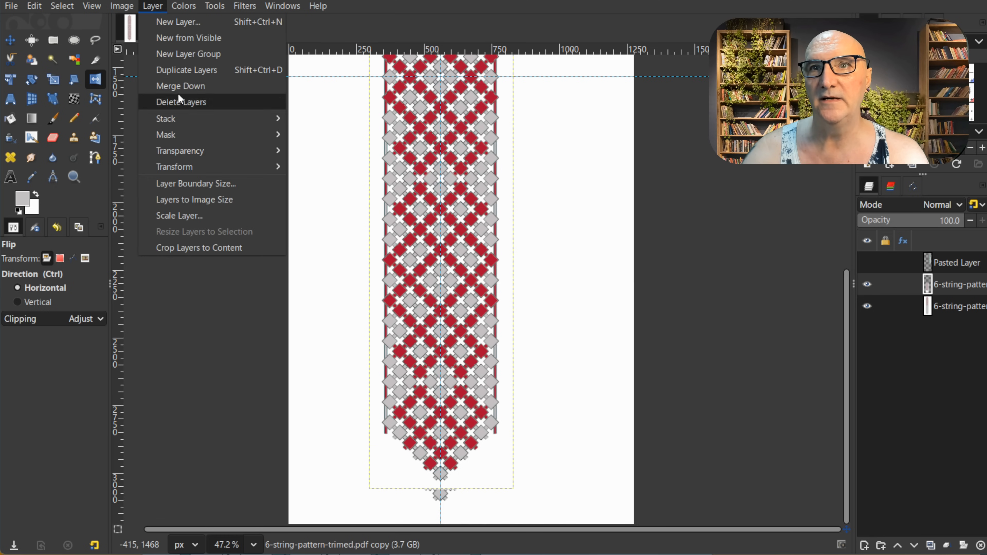
left_click(180, 82)
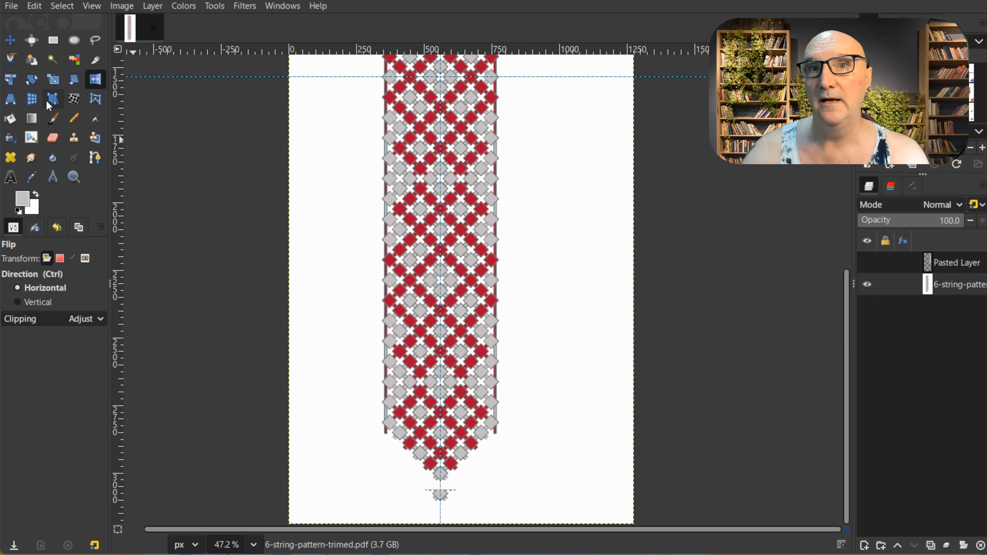
Paint over the stray diamond below the pattern's lower tip with the Pencil, using white picked from the background
left_click(75, 119)
left_click(348, 339, "ctrl")
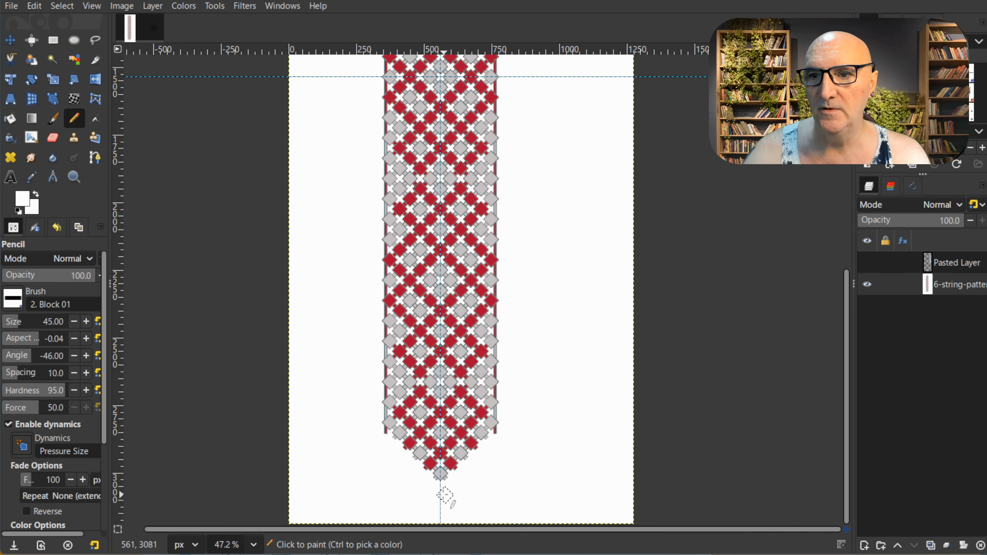
left_click(466, 505)
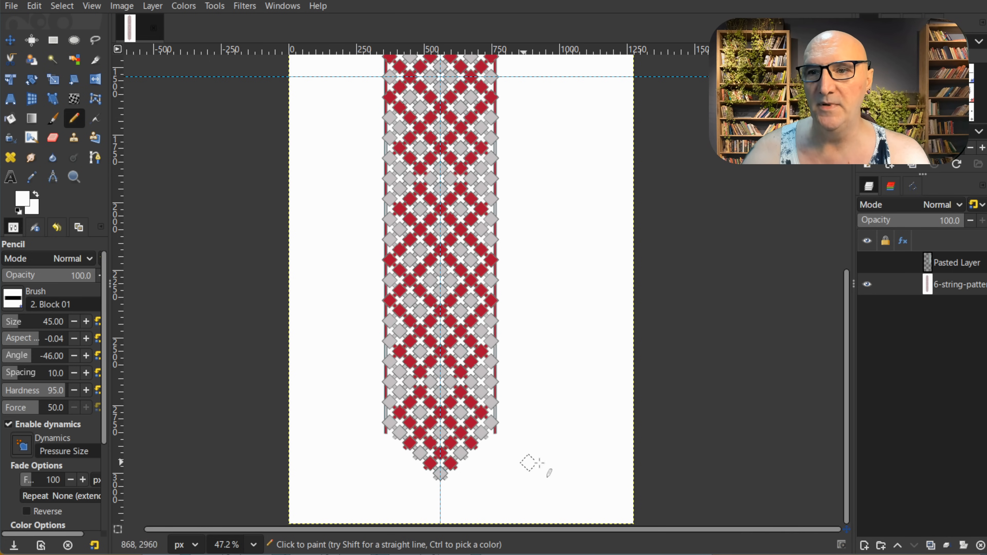
scroll(566, 329, "down", 3)
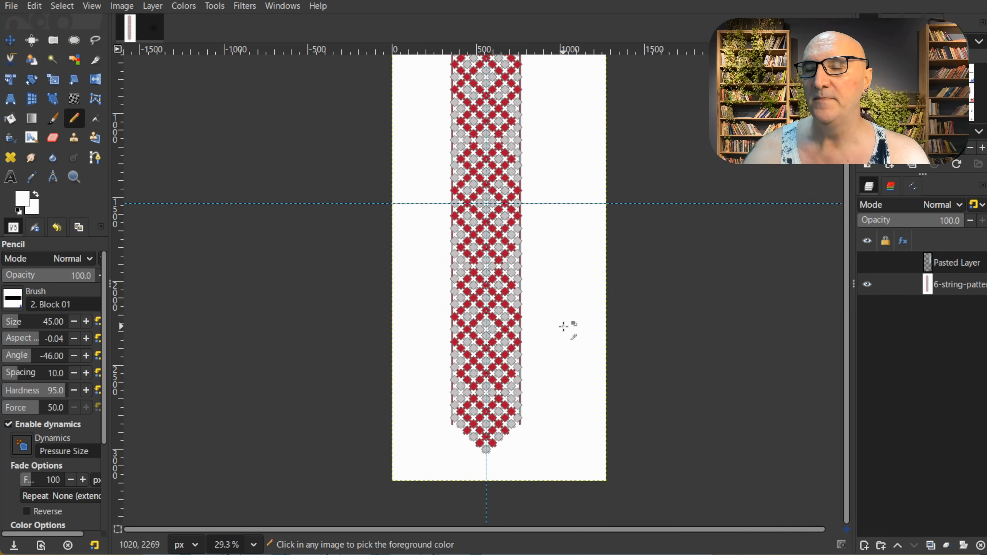
scroll(564, 327, "down", 1)
scroll(678, 266, "up", 2)
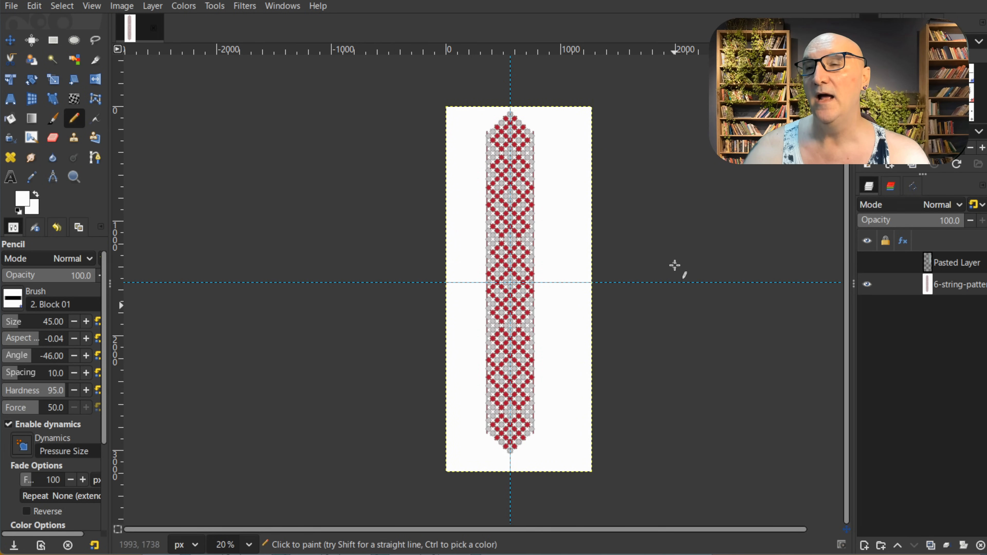
scroll(455, 531, "right", 2)
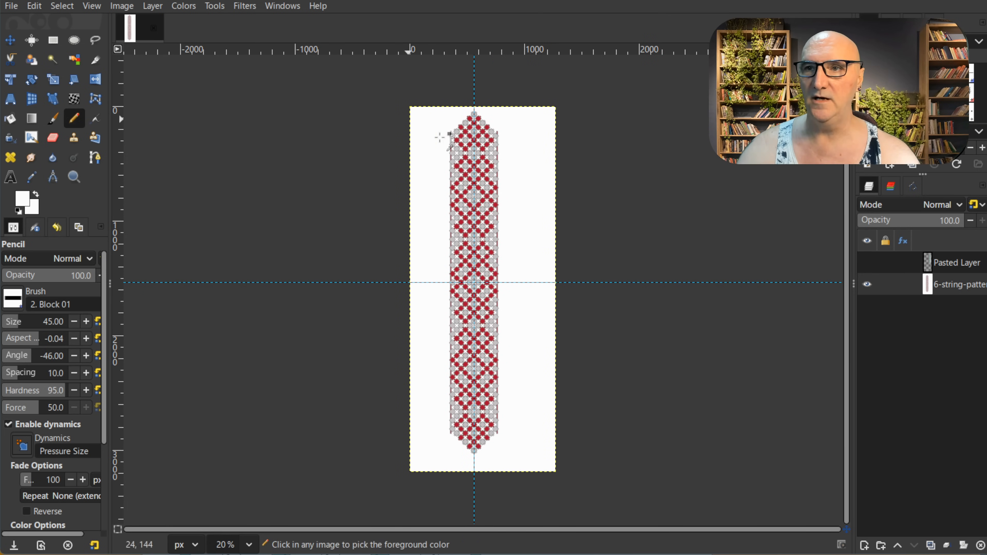
Inspect the mirrored knot pattern at closer range along its length, checking the symmetry around the horizontal guide and down to the lower tip
scroll(439, 137, "up", 4)
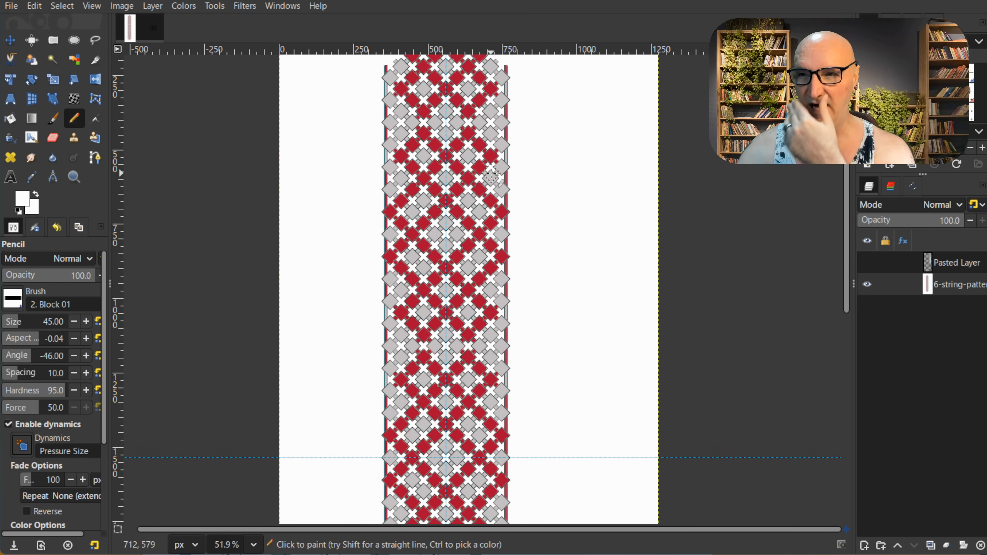
scroll(492, 176, "down", 2)
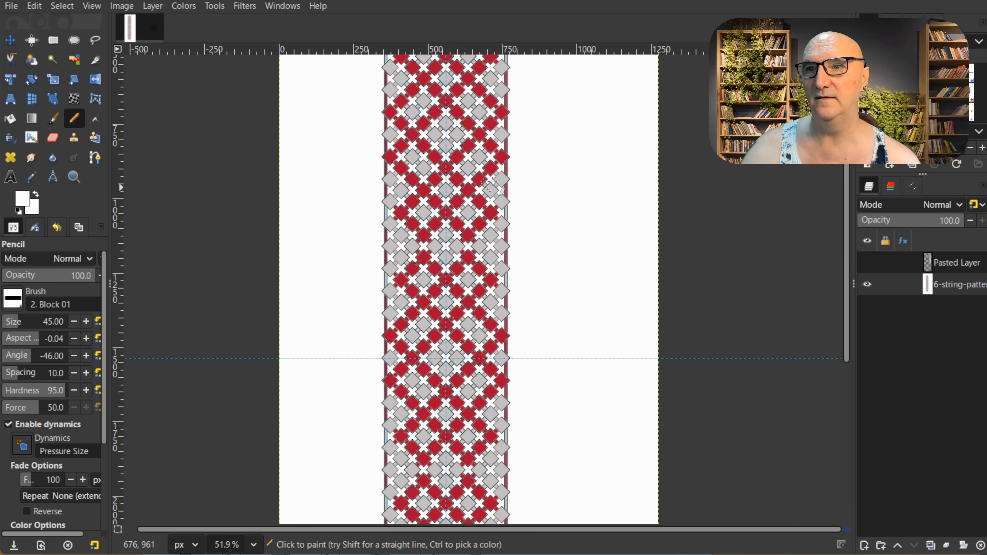
scroll(490, 182, "down", 4)
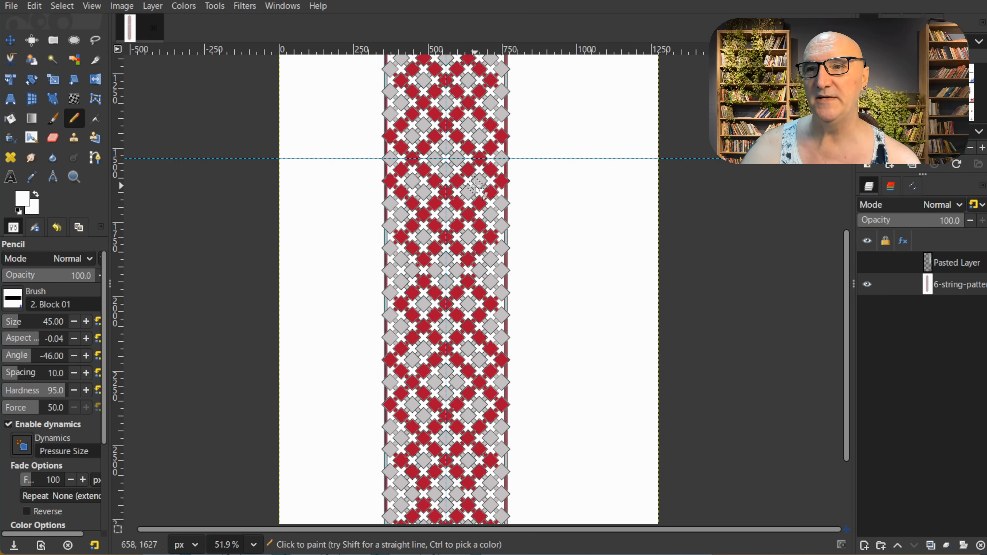
scroll(482, 185, "down", 3)
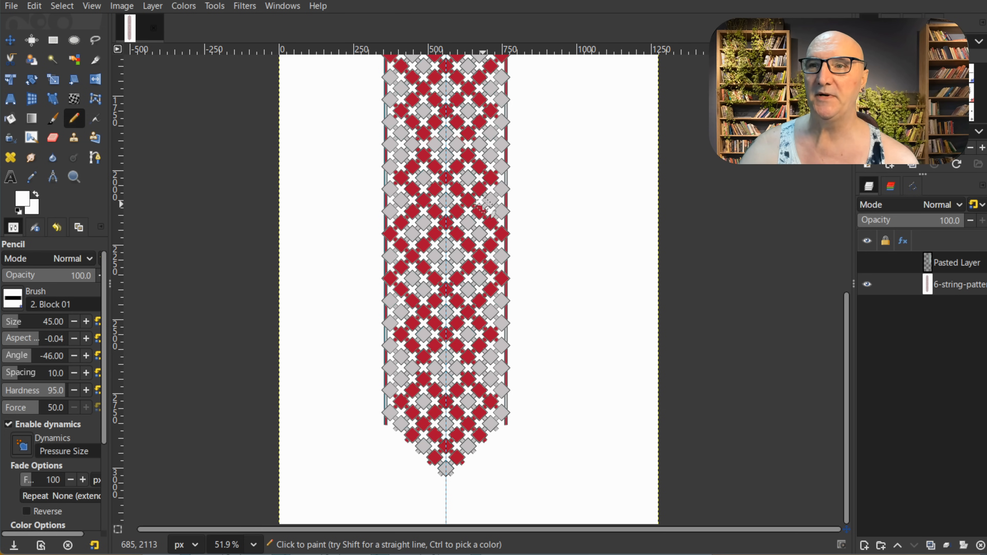
scroll(482, 198, "up", 3)
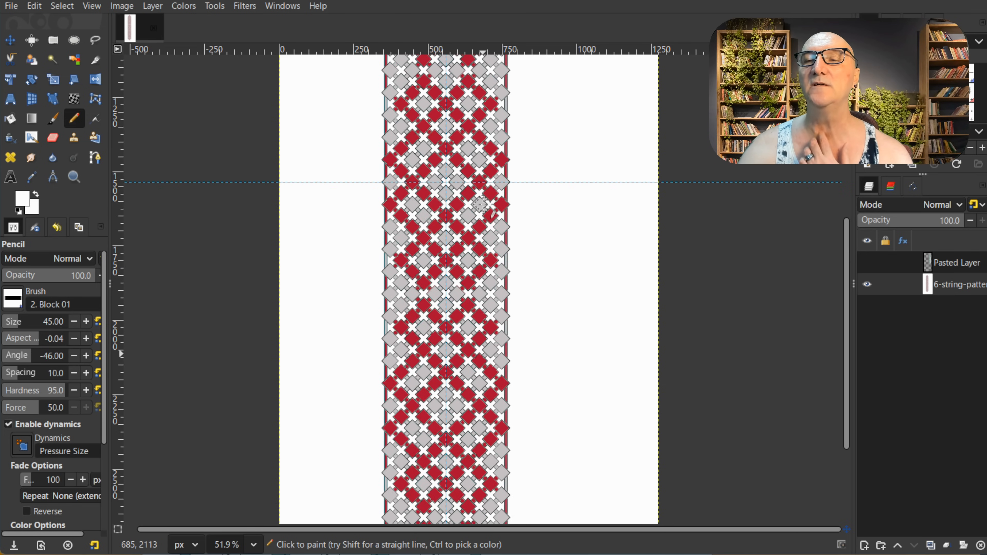
scroll(478, 200, "up", 7)
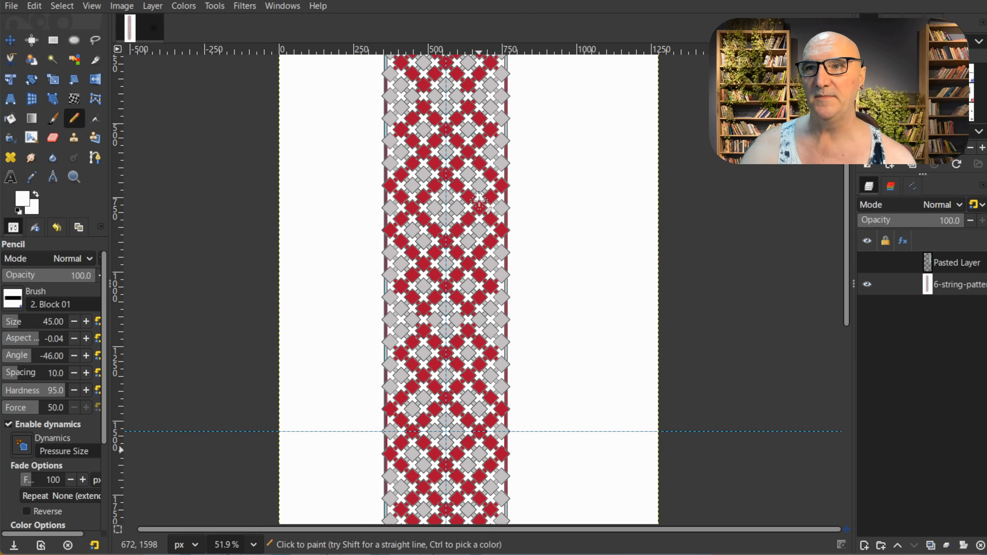